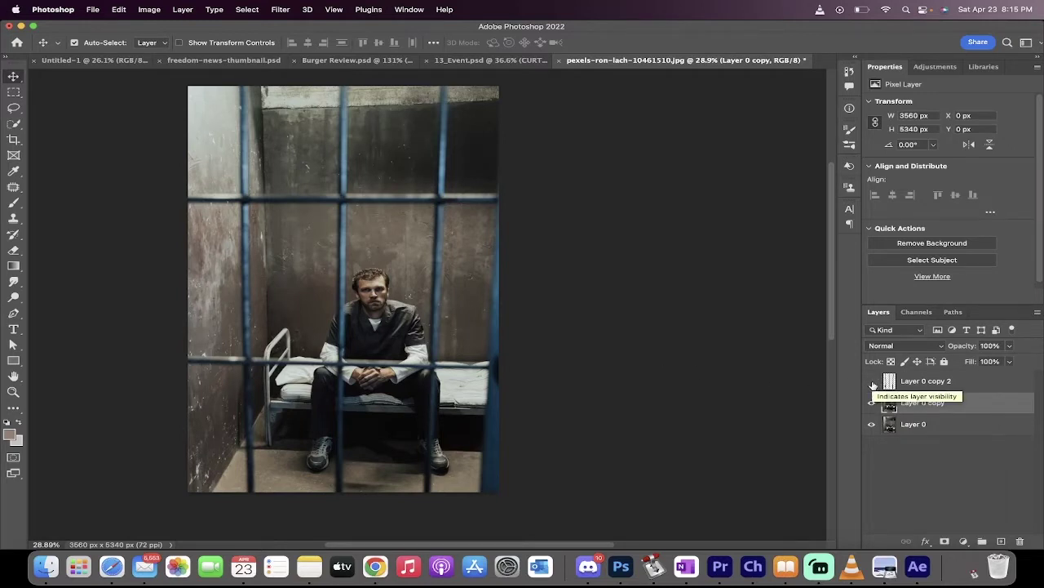
Compare the bar-free Layer 0 copy 2 with the original, then select both copy layers.
{"action": "left_click", "coordinate": [872, 381]}
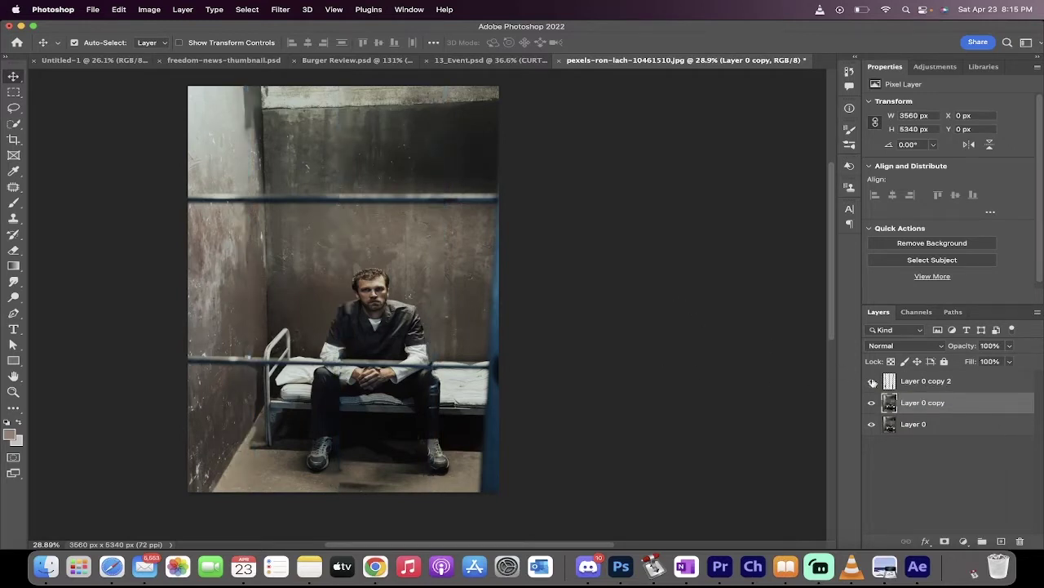
{"action": "left_click", "coordinate": [872, 381]}
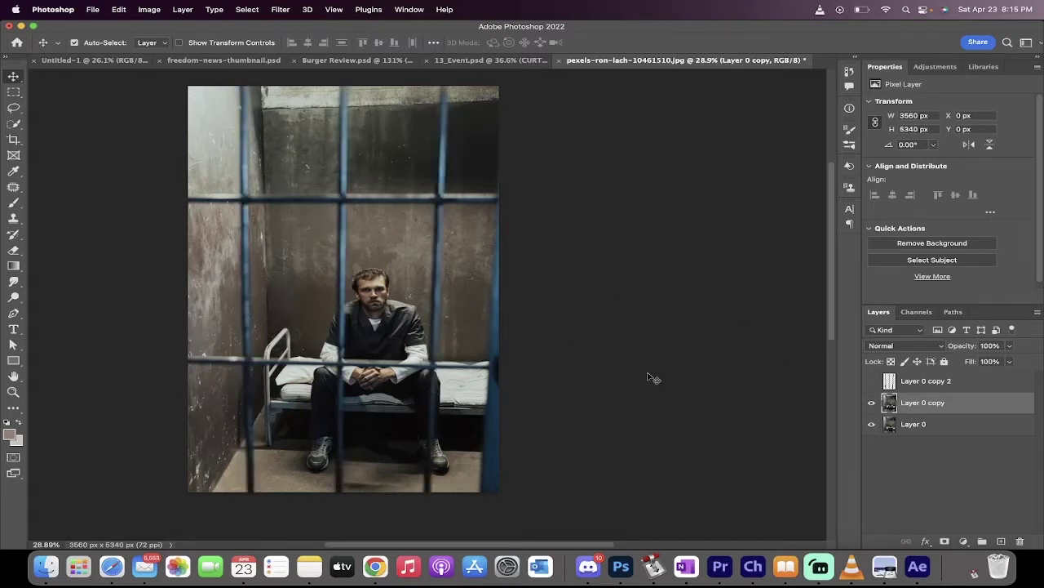
{"action": "left_click", "coordinate": [872, 383]}
{"action": "left_click", "coordinate": [873, 384]}
{"action": "left_click", "coordinate": [909, 390]}
{"action": "left_click", "coordinate": [904, 404], "text": "shift"}
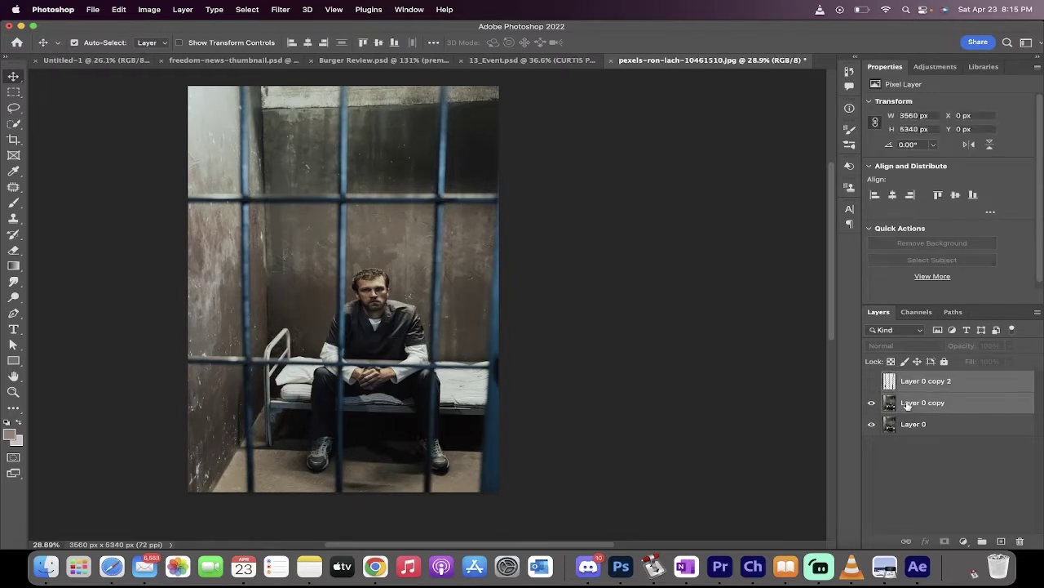
Delete both copy layers, make a fresh Layer 0 copy, and hide the original Layer 0.
{"action": "left_click_drag", "start_coordinate": [929, 395], "coordinate": [1021, 543]}
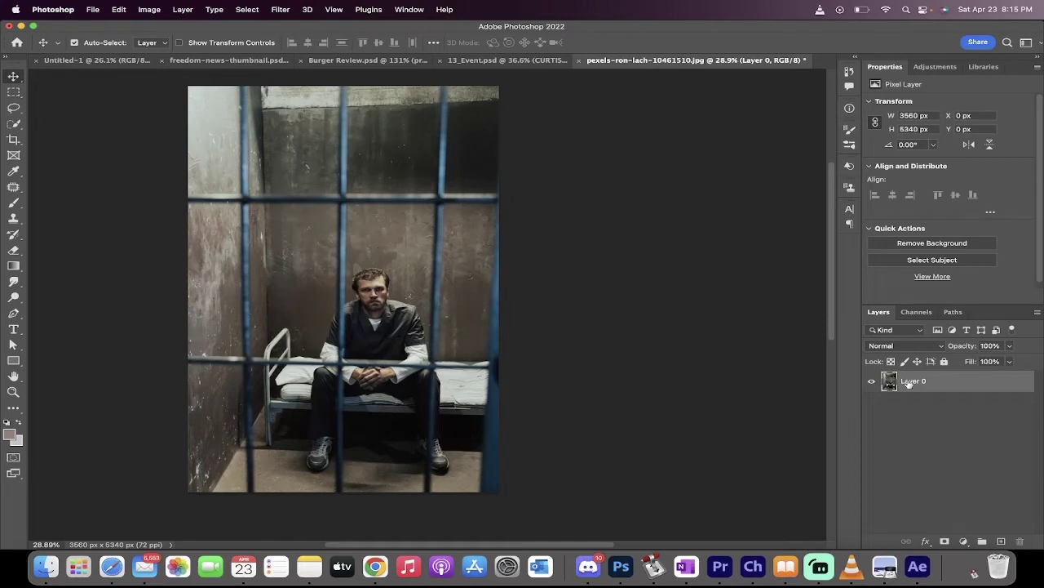
{"action": "left_click_drag", "start_coordinate": [909, 383], "coordinate": [1001, 542]}
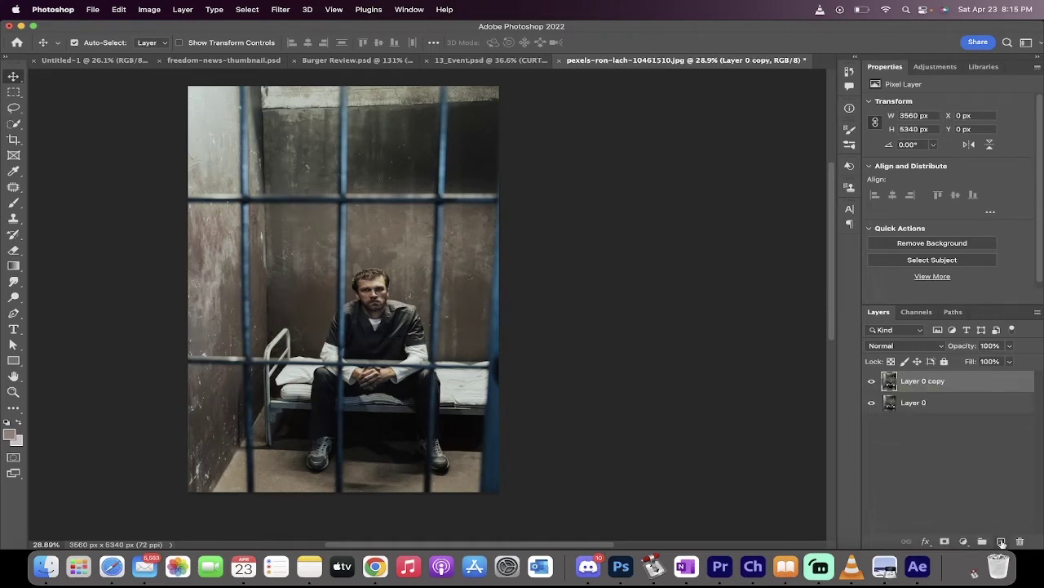
{"action": "left_click", "coordinate": [874, 403]}
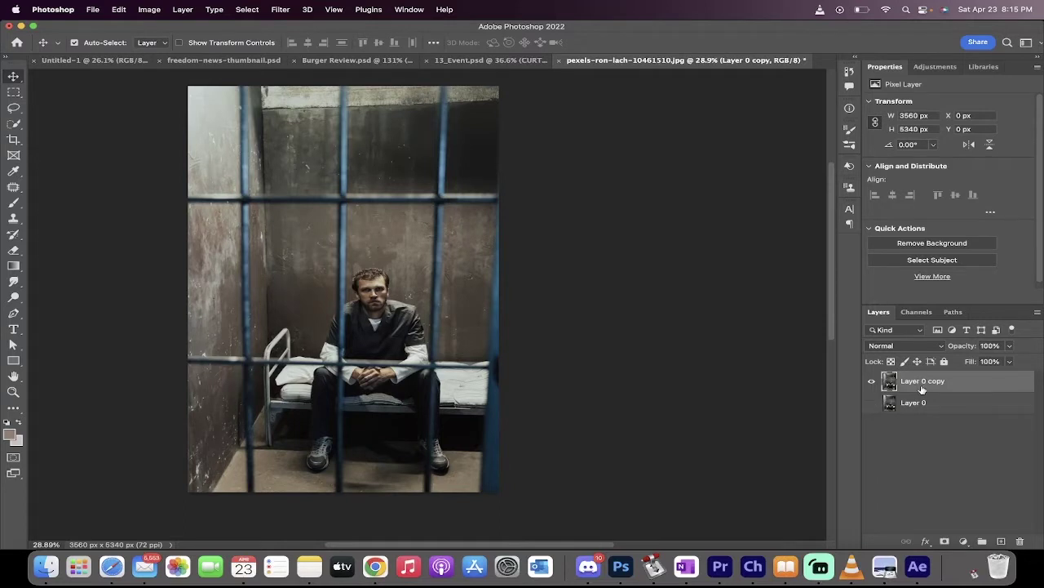
Enter Quick Mask with a 150 px Hard Round brush and dab the left bar's top.
{"action": "left_click", "coordinate": [14, 458]}
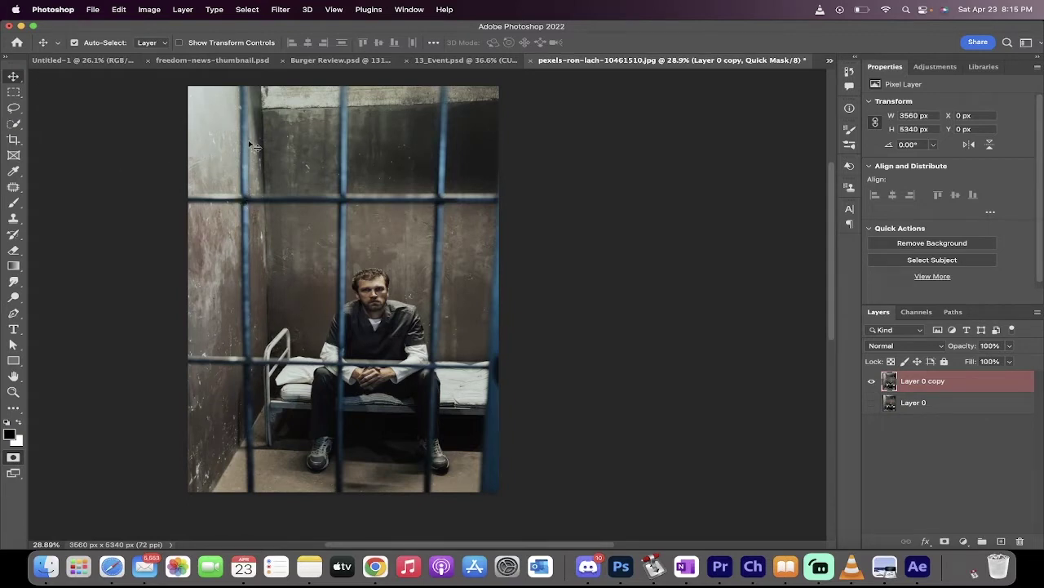
{"action": "left_click", "coordinate": [14, 203]}
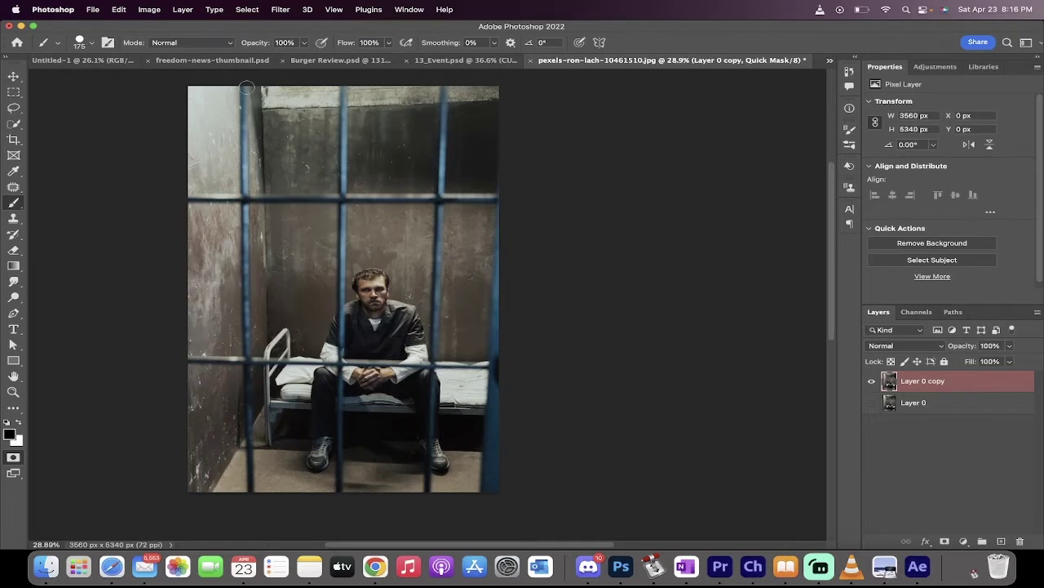
{"action": "scroll", "coordinate": [245, 90], "scroll_direction": "up", "scroll_amount": 1}
{"action": "left_click", "coordinate": [92, 45]}
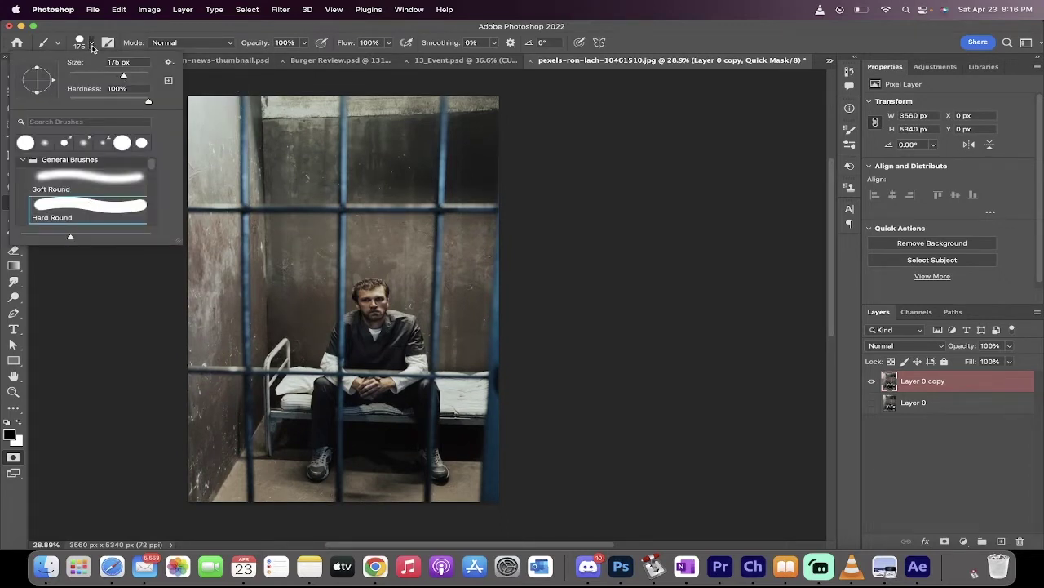
{"action": "left_click", "coordinate": [92, 45]}
{"action": "scroll", "coordinate": [274, 165], "scroll_direction": "up", "scroll_amount": 2}
{"action": "scroll", "coordinate": [274, 166], "scroll_direction": "left", "scroll_amount": 3}
{"action": "scroll", "coordinate": [274, 165], "scroll_direction": "up", "scroll_amount": 5}
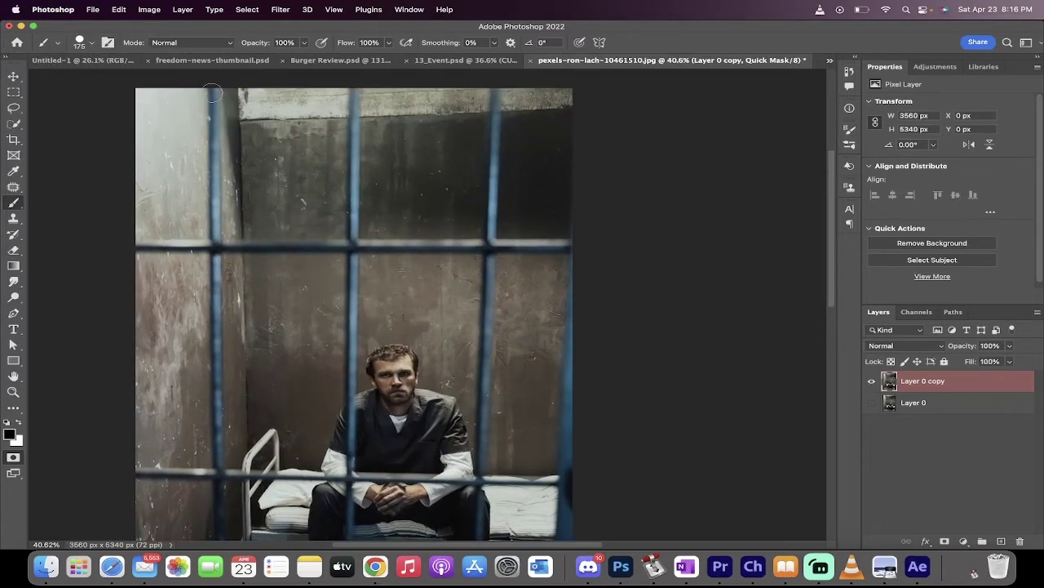
{"action": "key", "text": "bracketleft"}
{"action": "left_click", "coordinate": [213, 94]}
Paint a straight red mask line down the full length of the left bar.
{"action": "scroll", "coordinate": [221, 490], "scroll_direction": "down", "scroll_amount": 5}
{"action": "scroll", "coordinate": [213, 435], "scroll_direction": "down", "scroll_amount": 7}
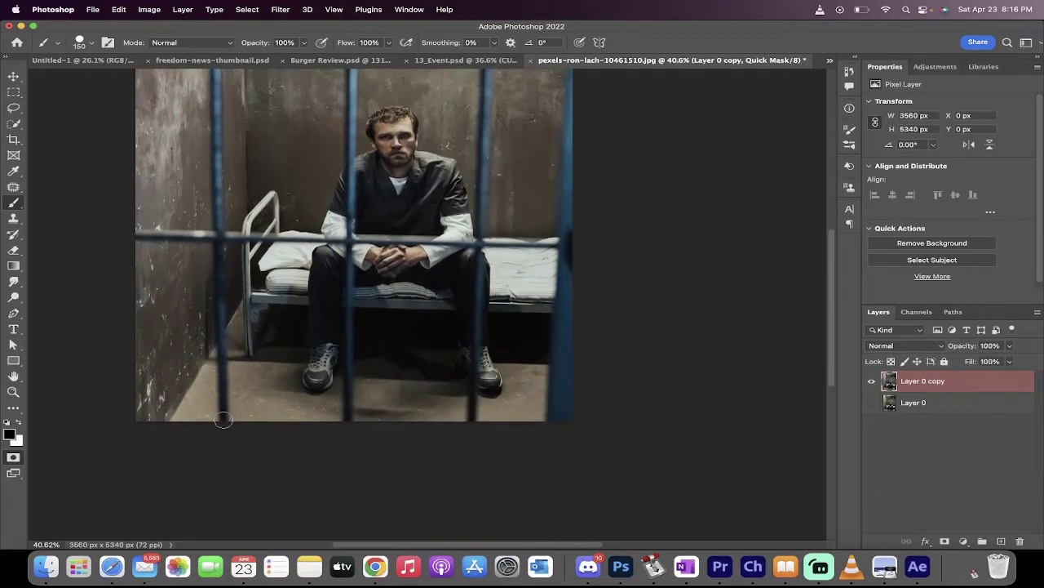
{"action": "left_click", "coordinate": [224, 420], "text": "shift"}
{"action": "scroll", "coordinate": [226, 351], "scroll_direction": "up", "scroll_amount": 14}
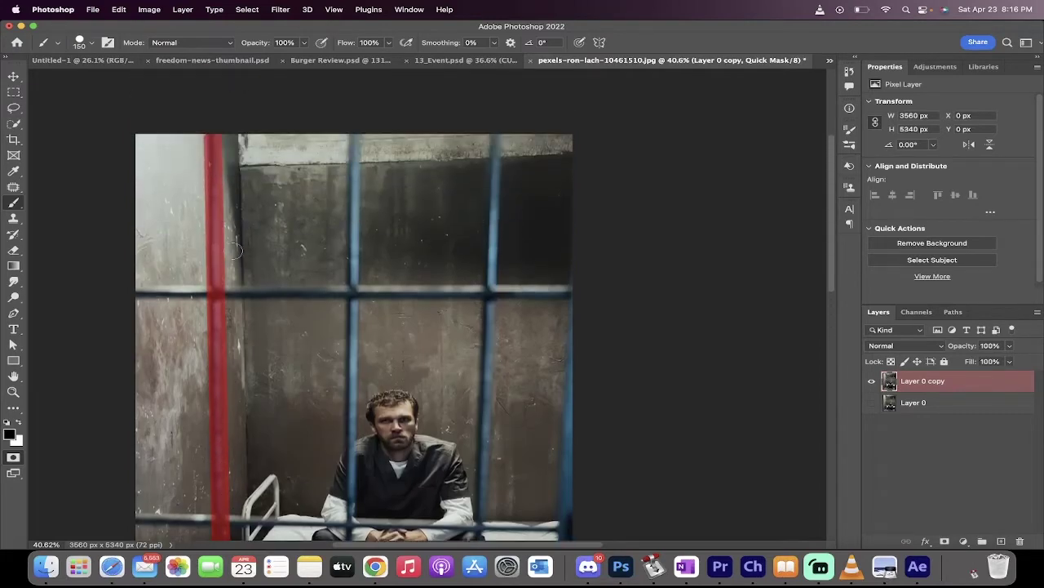
{"action": "scroll", "coordinate": [216, 351], "scroll_direction": "down", "scroll_amount": 18}
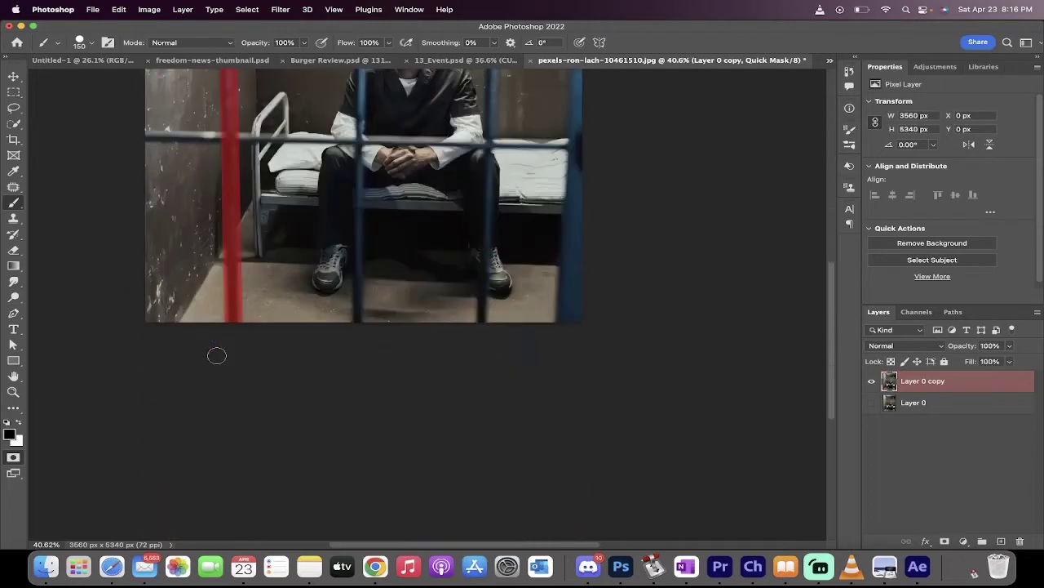
{"action": "scroll", "coordinate": [216, 354], "scroll_direction": "up", "scroll_amount": 4}
{"action": "scroll", "coordinate": [216, 355], "scroll_direction": "up", "scroll_amount": 5}
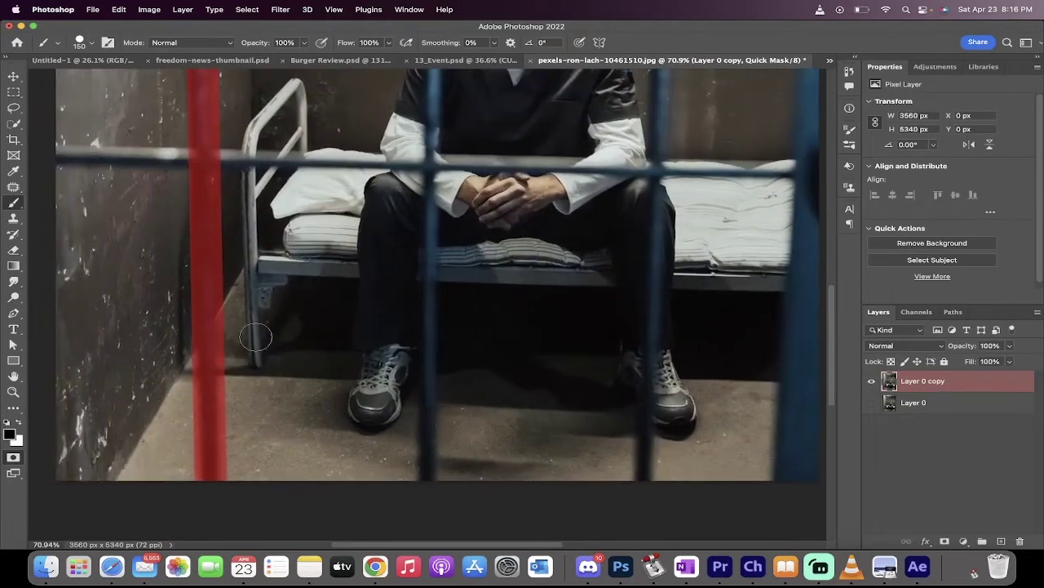
{"action": "scroll", "coordinate": [228, 428], "scroll_direction": "up", "scroll_amount": 6}
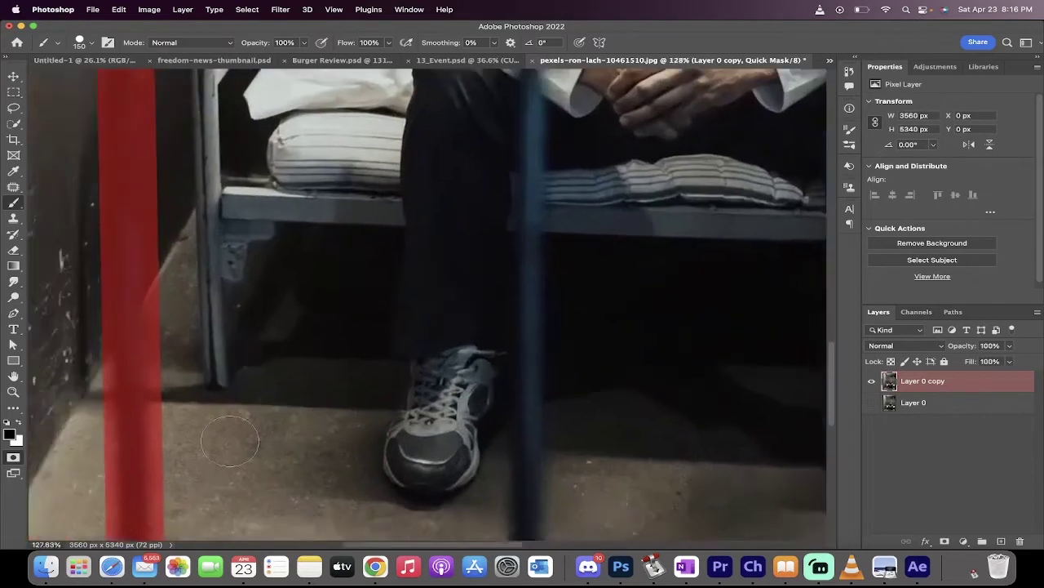
{"action": "scroll", "coordinate": [240, 359], "scroll_direction": "up", "scroll_amount": 5}
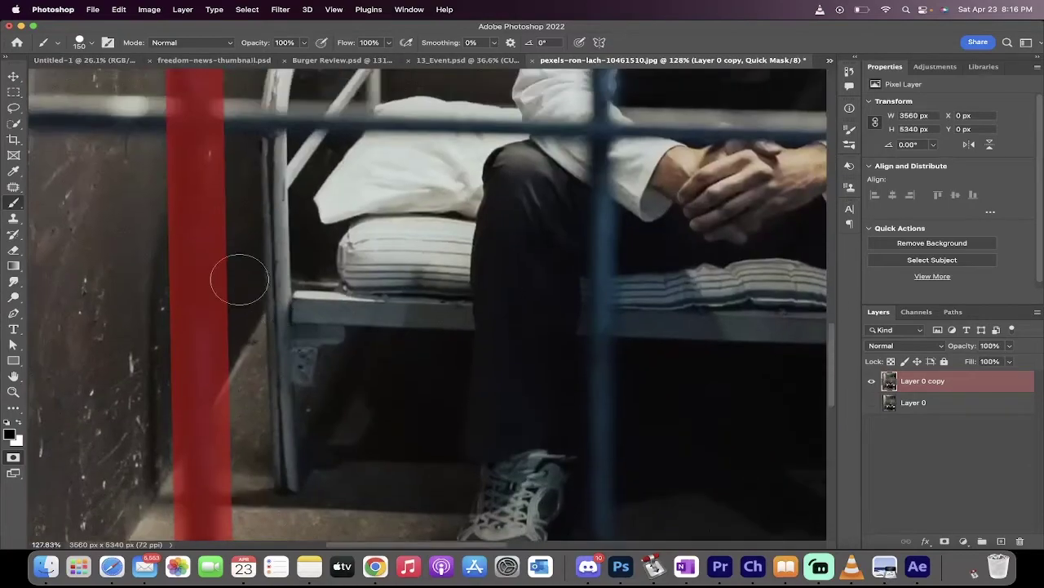
{"action": "scroll", "coordinate": [243, 281], "scroll_direction": "up", "scroll_amount": 2}
{"action": "scroll", "coordinate": [235, 236], "scroll_direction": "down", "scroll_amount": 6}
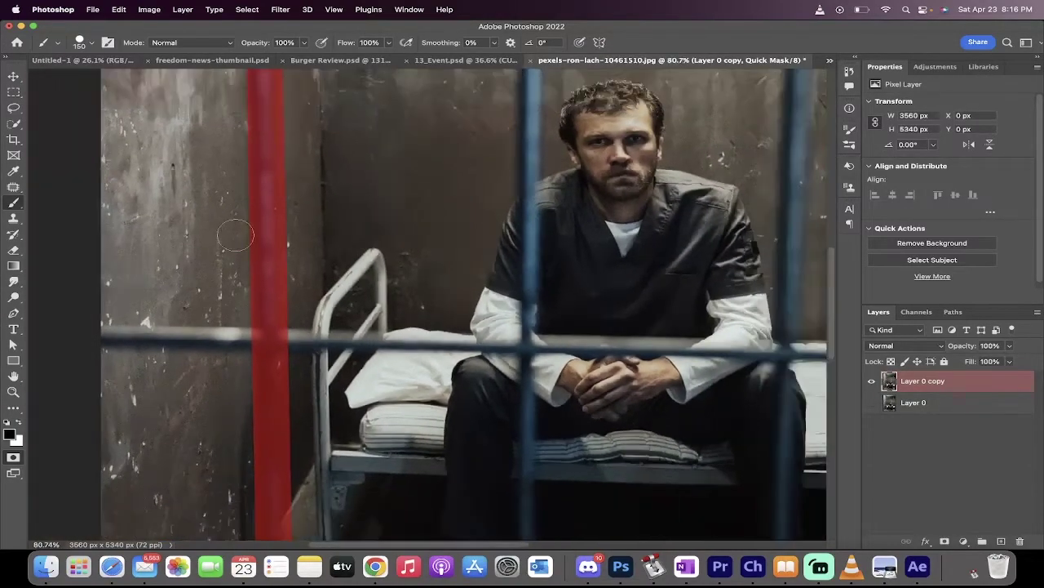
{"action": "scroll", "coordinate": [235, 236], "scroll_direction": "down", "scroll_amount": 4}
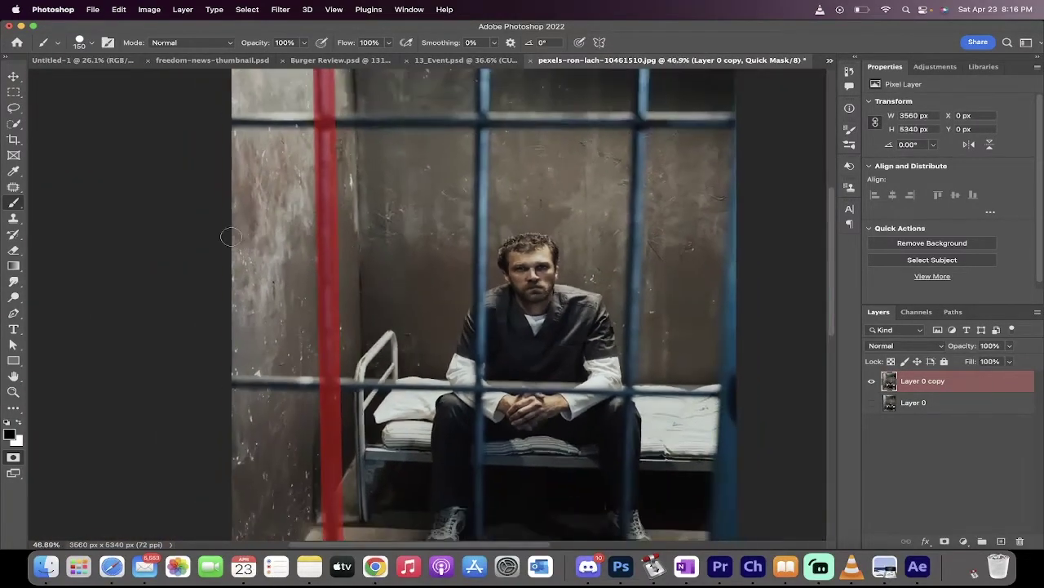
{"action": "scroll", "coordinate": [235, 236], "scroll_direction": "up", "scroll_amount": 2}
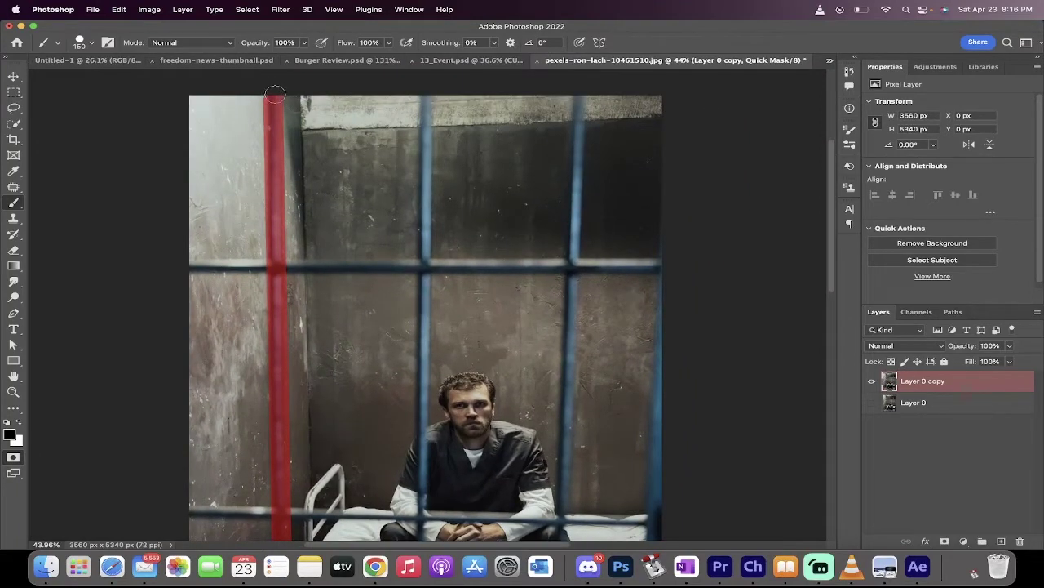
Mask the middle vertical bar with a straight line from top to bottom.
{"action": "left_click", "coordinate": [428, 98]}
{"action": "scroll", "coordinate": [427, 98], "scroll_direction": "down", "scroll_amount": 10}
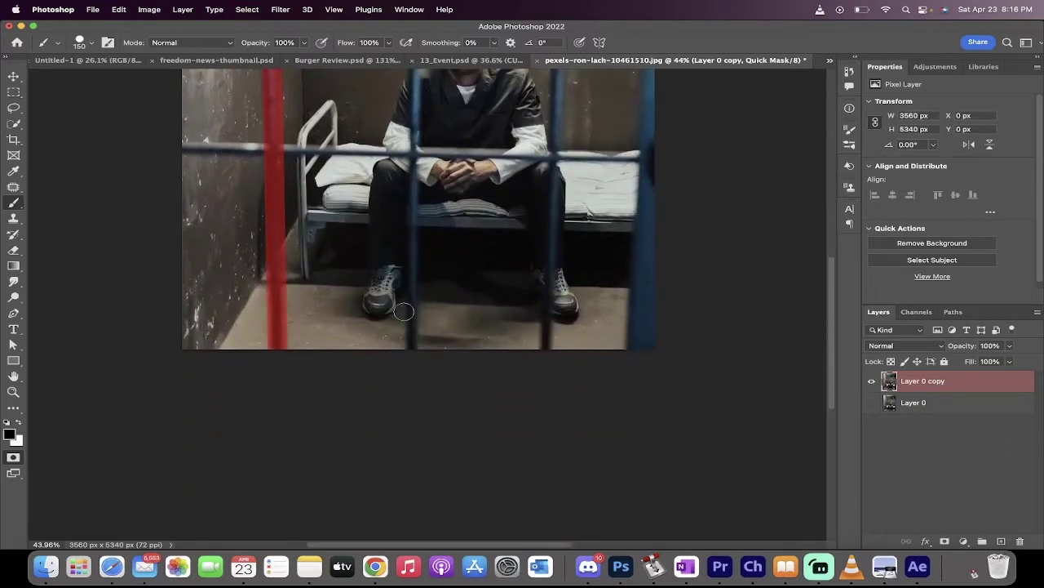
{"action": "left_click", "coordinate": [413, 348], "text": "shift"}
{"action": "scroll", "coordinate": [413, 343], "scroll_direction": "up", "scroll_amount": 20}
{"action": "scroll", "coordinate": [412, 326], "scroll_direction": "down", "scroll_amount": 3}
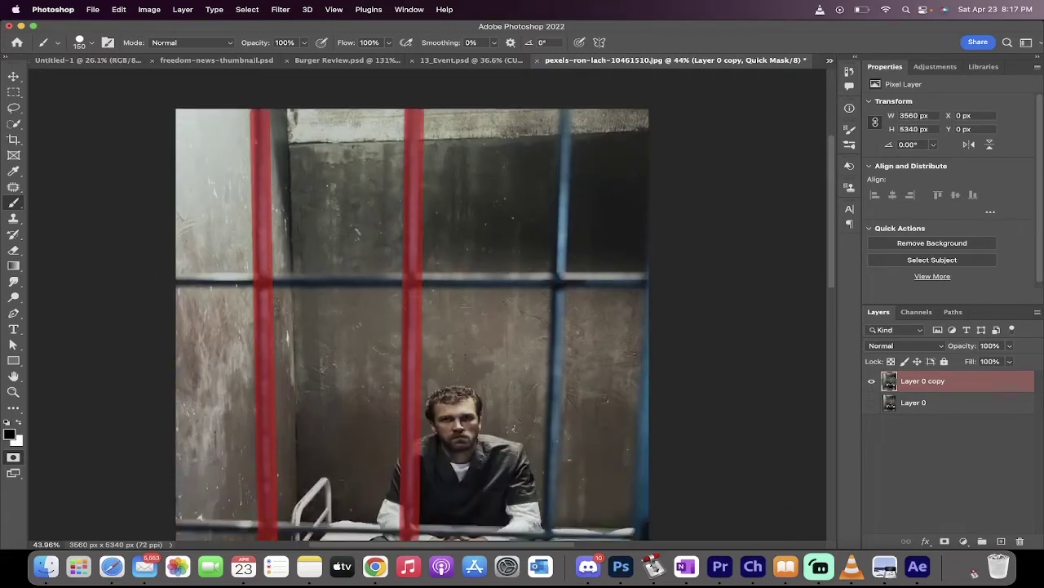
{"action": "scroll", "coordinate": [536, 135], "scroll_direction": "down", "scroll_amount": 1}
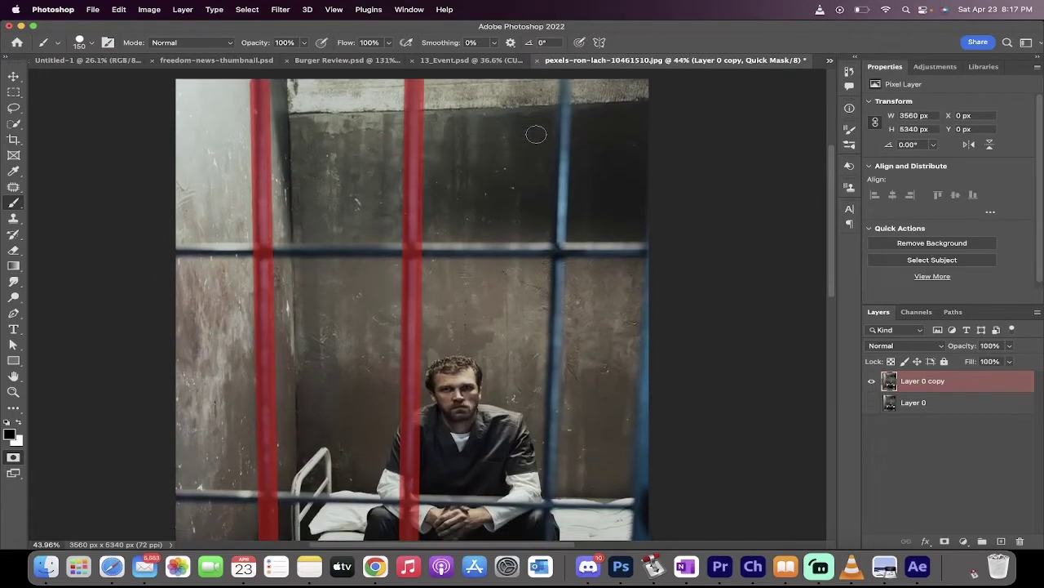
Mask the third vertical bar top to bottom and check the coverage.
{"action": "left_click", "coordinate": [564, 87]}
{"action": "scroll", "coordinate": [564, 245], "scroll_direction": "down", "scroll_amount": 1}
{"action": "scroll", "coordinate": [564, 257], "scroll_direction": "down", "scroll_amount": 10}
{"action": "left_click", "coordinate": [538, 341], "text": "shift"}
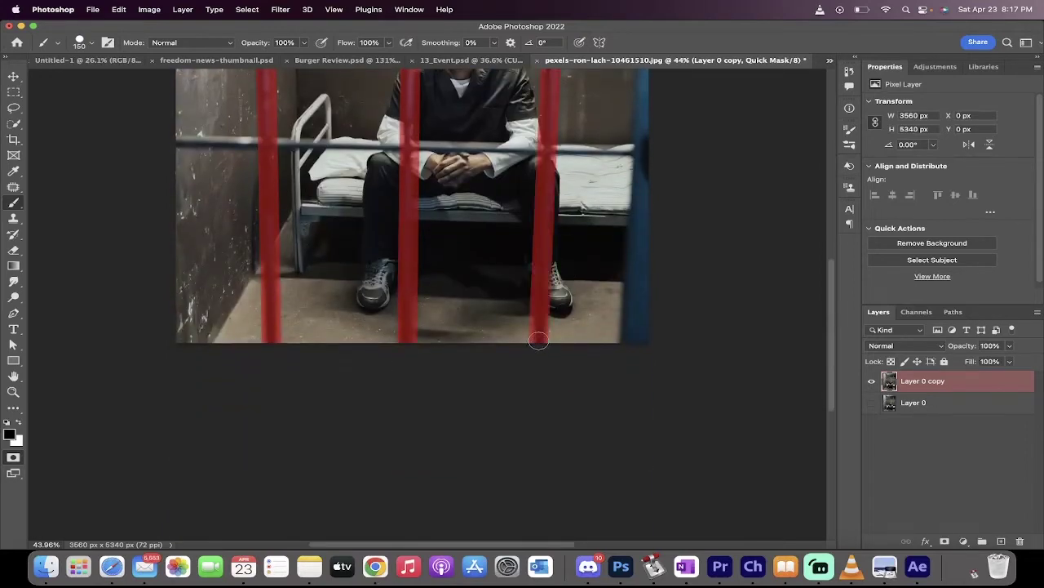
{"action": "scroll", "coordinate": [539, 340], "scroll_direction": "up", "scroll_amount": 8}
{"action": "scroll", "coordinate": [570, 271], "scroll_direction": "up", "scroll_amount": 3}
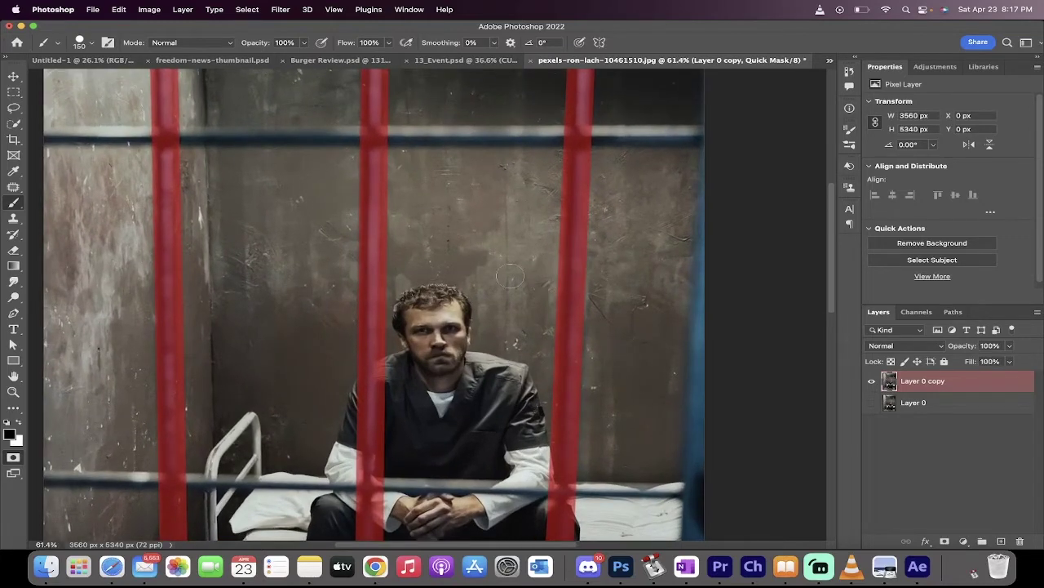
{"action": "scroll", "coordinate": [534, 274], "scroll_direction": "right", "scroll_amount": 2}
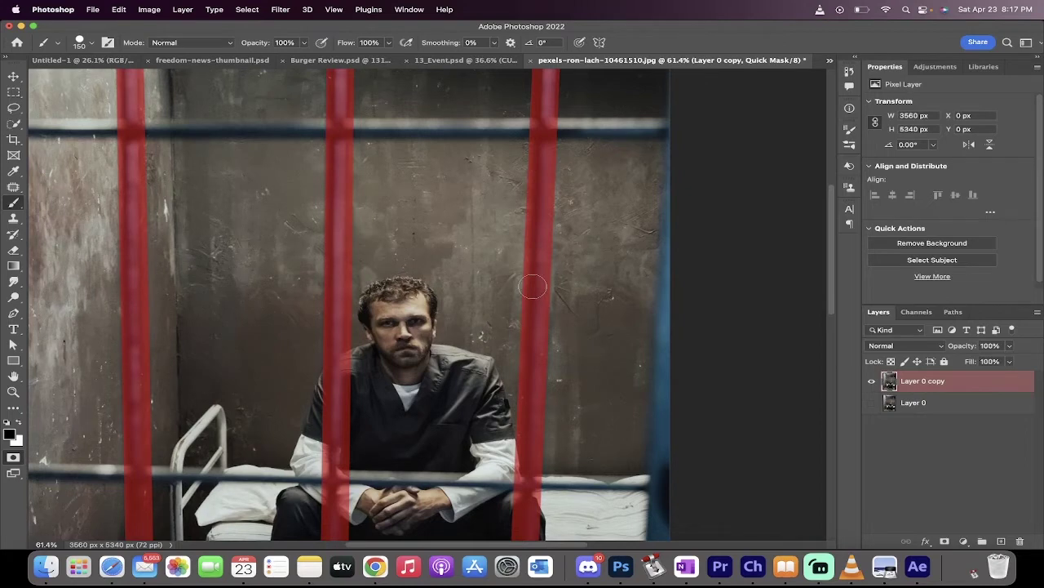
{"action": "scroll", "coordinate": [532, 285], "scroll_direction": "down", "scroll_amount": 2}
{"action": "scroll", "coordinate": [532, 285], "scroll_direction": "down", "scroll_amount": 2}
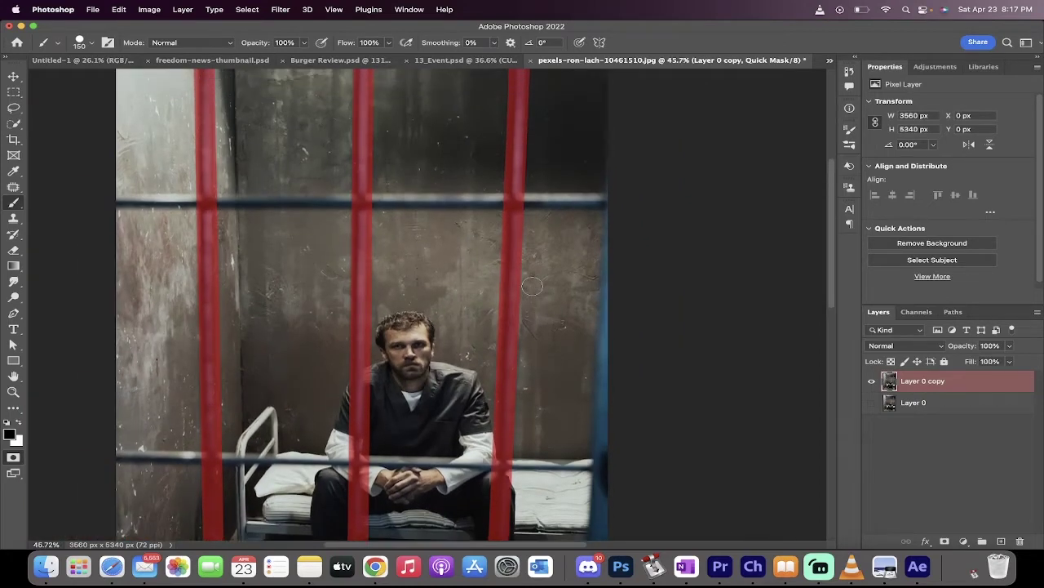
{"action": "scroll", "coordinate": [532, 286], "scroll_direction": "down", "scroll_amount": 2}
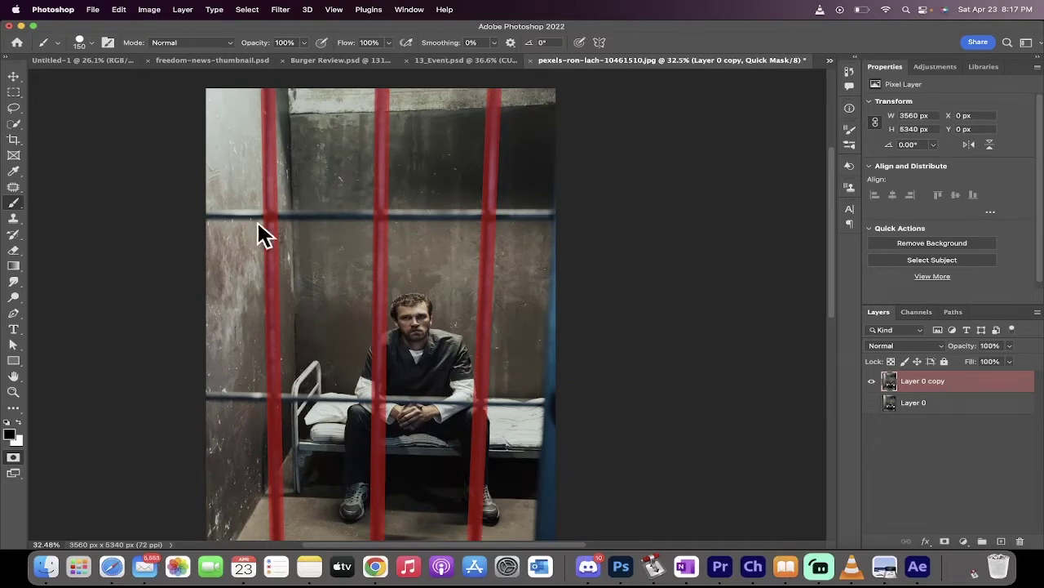
{"action": "scroll", "coordinate": [426, 233], "scroll_direction": "up", "scroll_amount": 1}
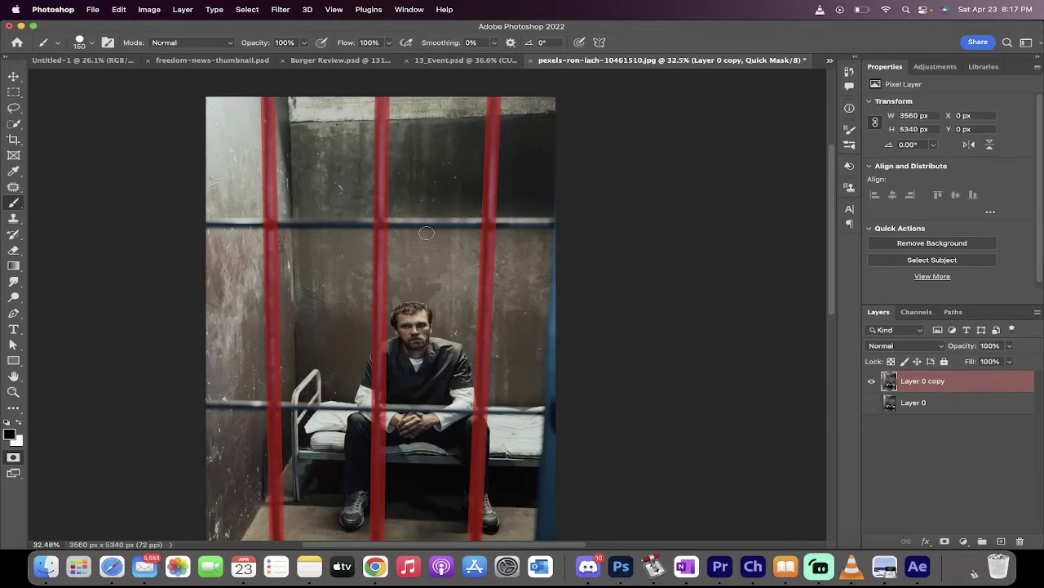
{"action": "scroll", "coordinate": [427, 233], "scroll_direction": "down", "scroll_amount": 1}
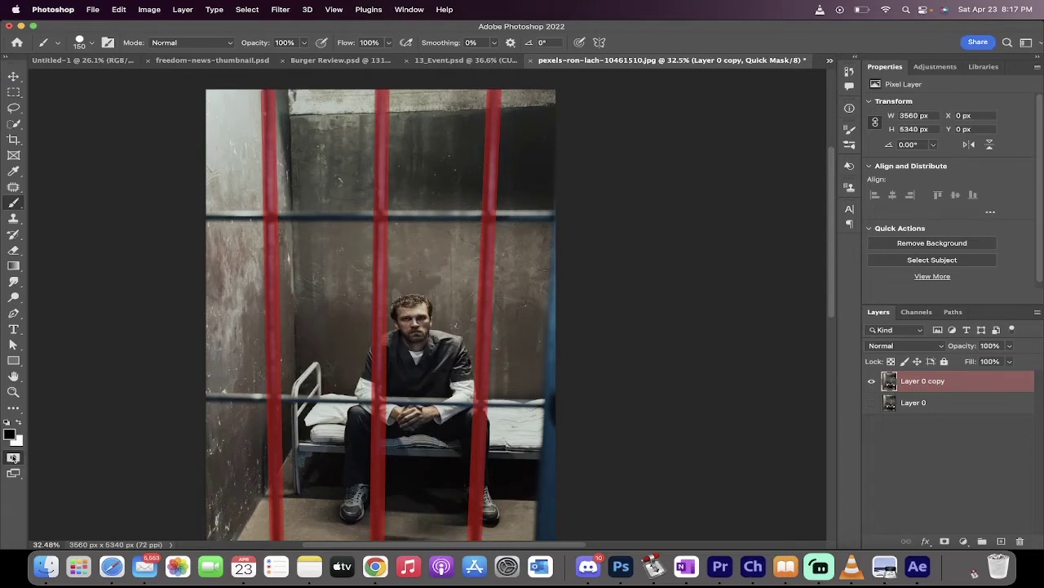
Exit Quick Mask so the painted bars become a marching-ants selection.
{"action": "left_click", "coordinate": [13, 458]}
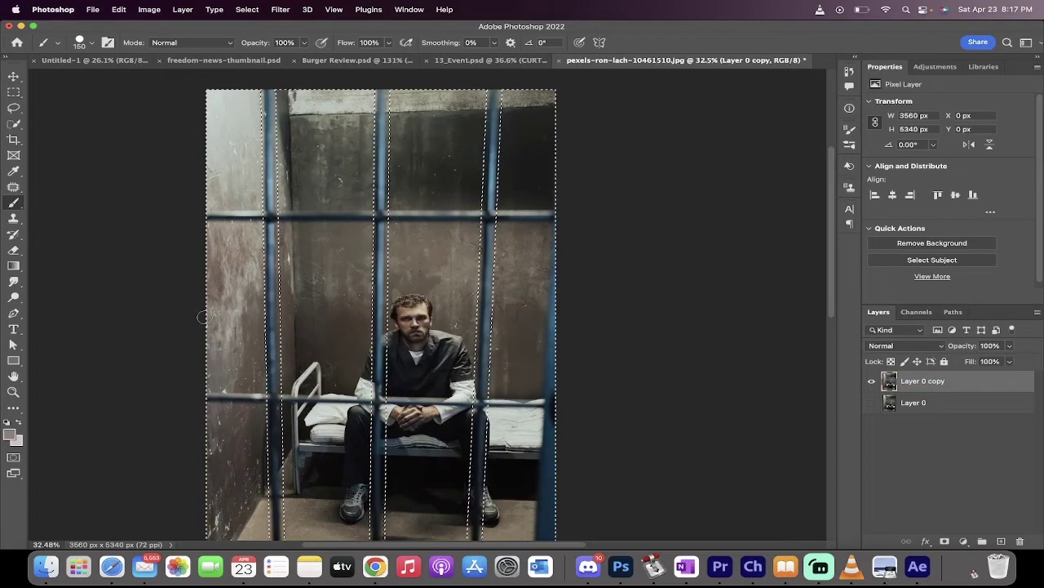
{"action": "scroll", "coordinate": [299, 283], "scroll_direction": "down", "scroll_amount": 6}
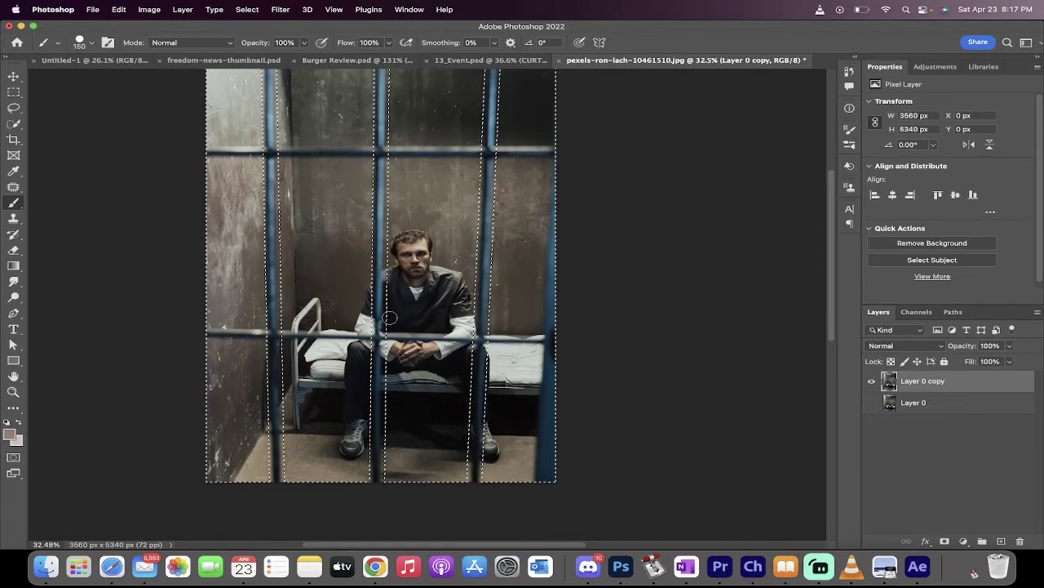
{"action": "scroll", "coordinate": [389, 317], "scroll_direction": "up", "scroll_amount": 6}
{"action": "scroll", "coordinate": [389, 318], "scroll_direction": "down", "scroll_amount": 6}
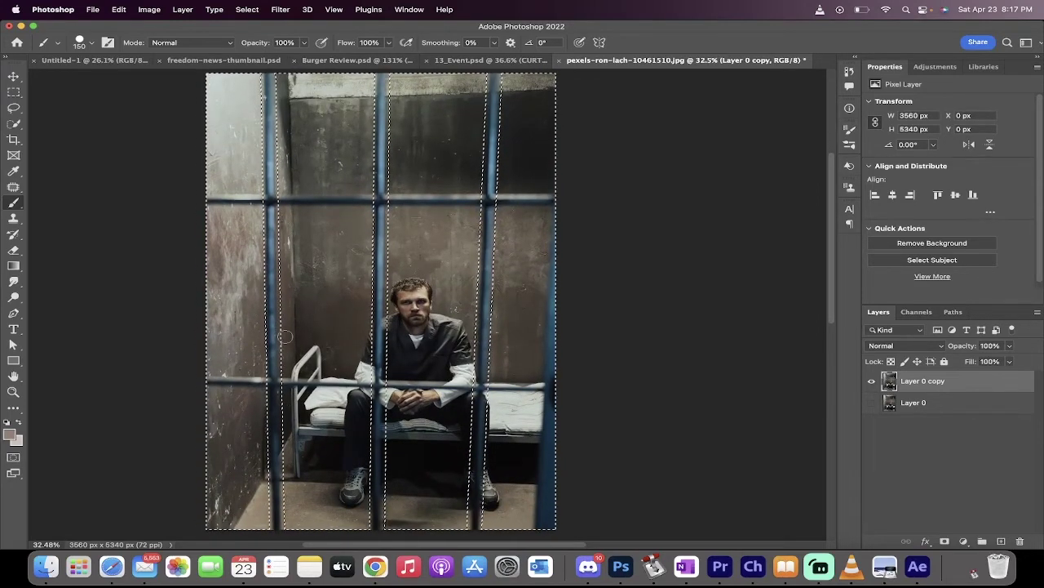
{"action": "scroll", "coordinate": [285, 336], "scroll_direction": "up", "scroll_amount": 3}
{"action": "scroll", "coordinate": [285, 336], "scroll_direction": "left", "scroll_amount": 5}
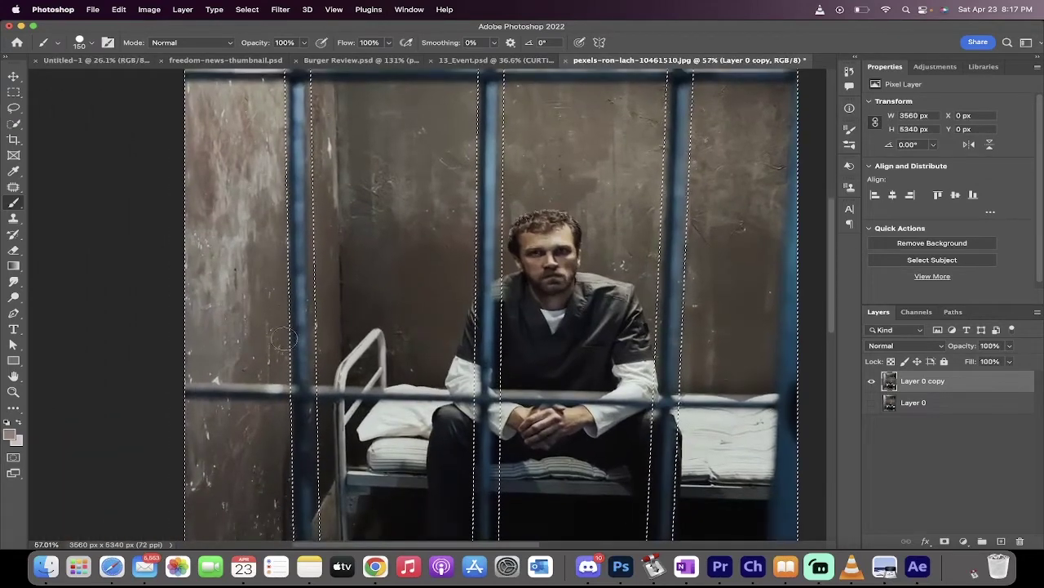
{"action": "scroll", "coordinate": [292, 262], "scroll_direction": "up", "scroll_amount": 3}
{"action": "scroll", "coordinate": [292, 261], "scroll_direction": "up", "scroll_amount": 4}
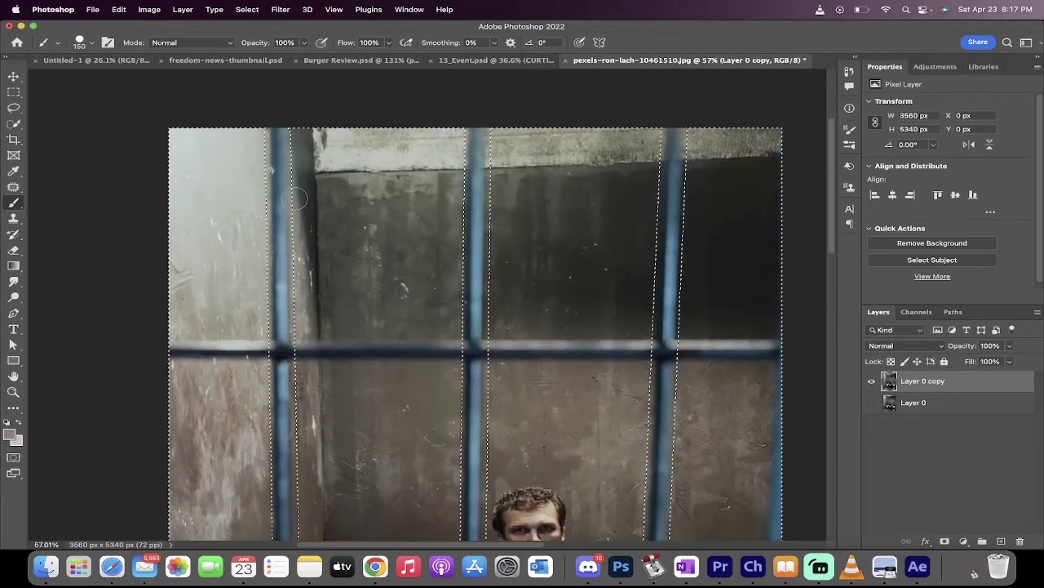
{"action": "scroll", "coordinate": [476, 330], "scroll_direction": "down", "scroll_amount": 1}
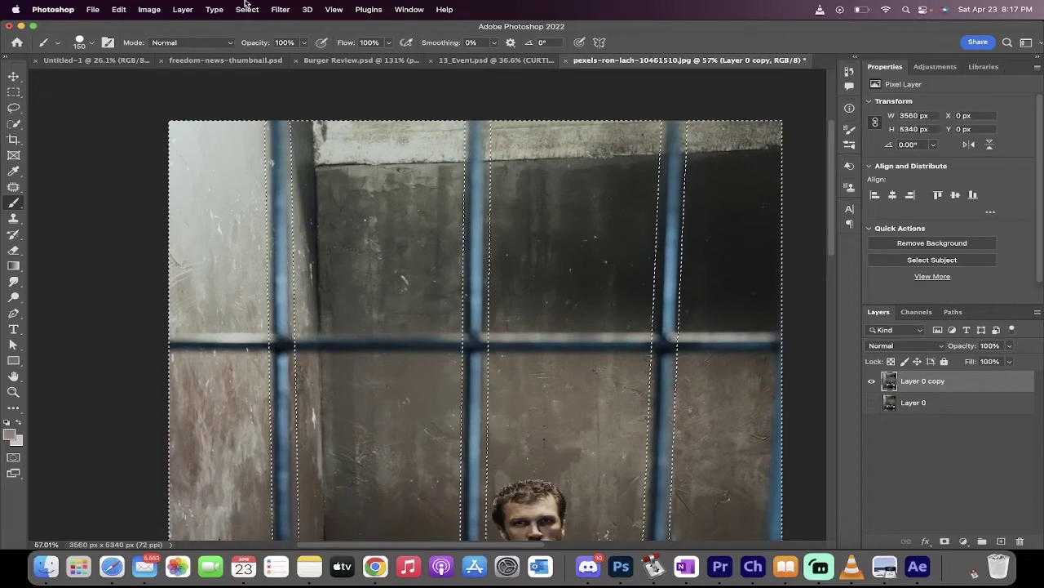
Invert the selection with Select > Inverse so only the three bars are selected.
{"action": "left_click", "coordinate": [246, 8]}
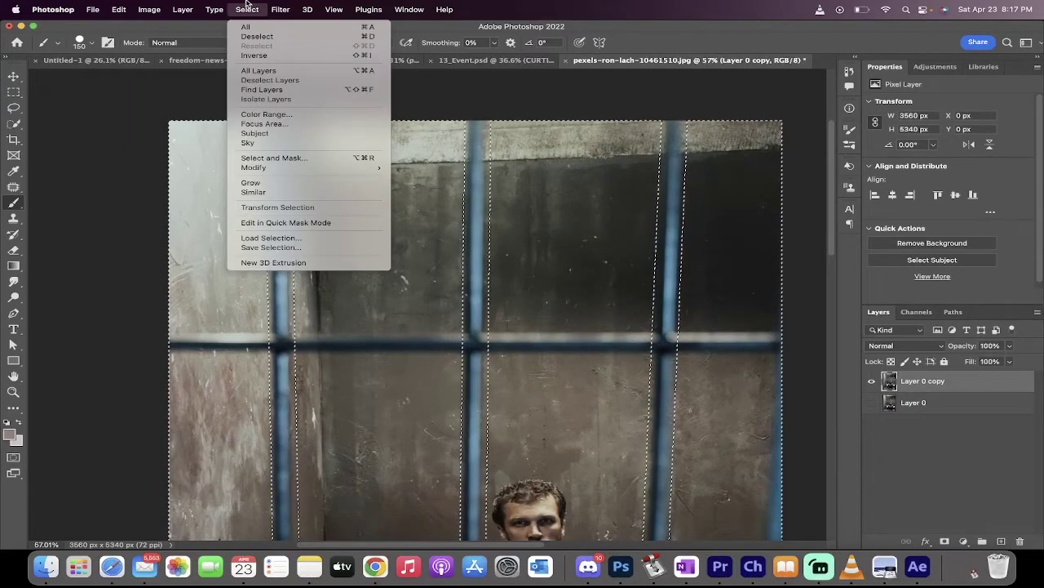
{"action": "left_click", "coordinate": [257, 56]}
{"action": "scroll", "coordinate": [285, 167], "scroll_direction": "down", "scroll_amount": 3}
{"action": "scroll", "coordinate": [285, 166], "scroll_direction": "right", "scroll_amount": 2}
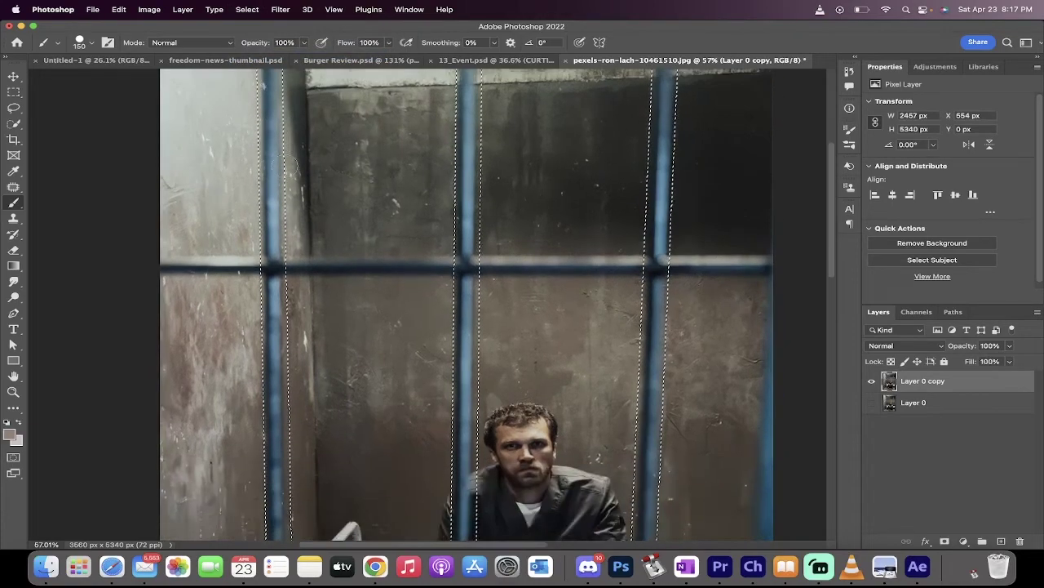
{"action": "scroll", "coordinate": [285, 166], "scroll_direction": "down", "scroll_amount": 3}
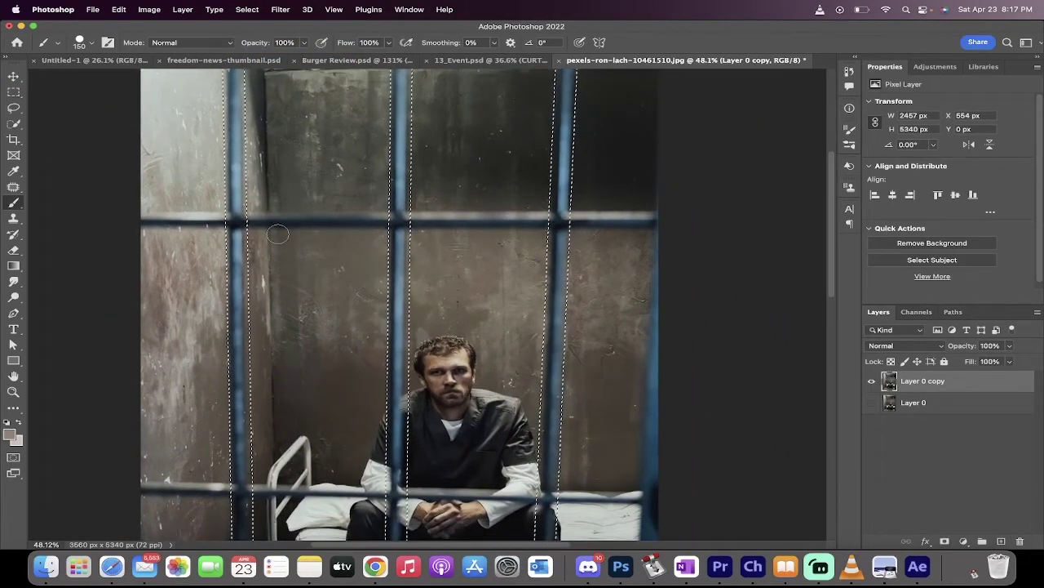
{"action": "scroll", "coordinate": [313, 279], "scroll_direction": "down", "scroll_amount": 2}
{"action": "scroll", "coordinate": [314, 279], "scroll_direction": "down", "scroll_amount": 5}
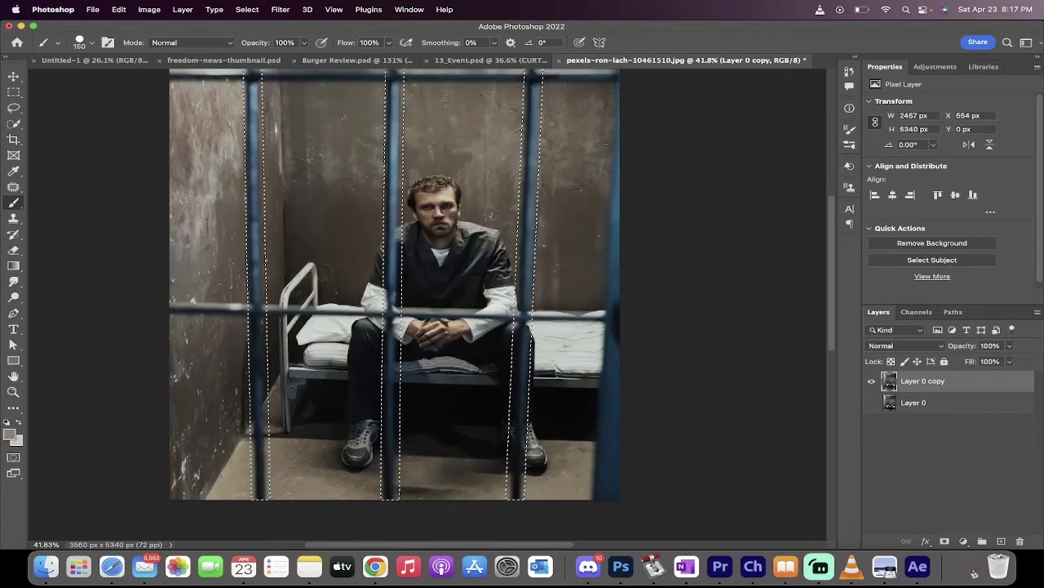
{"action": "scroll", "coordinate": [360, 294], "scroll_direction": "up", "scroll_amount": 4}
{"action": "scroll", "coordinate": [360, 293], "scroll_direction": "up", "scroll_amount": 1}
{"action": "scroll", "coordinate": [383, 302], "scroll_direction": "down", "scroll_amount": 2}
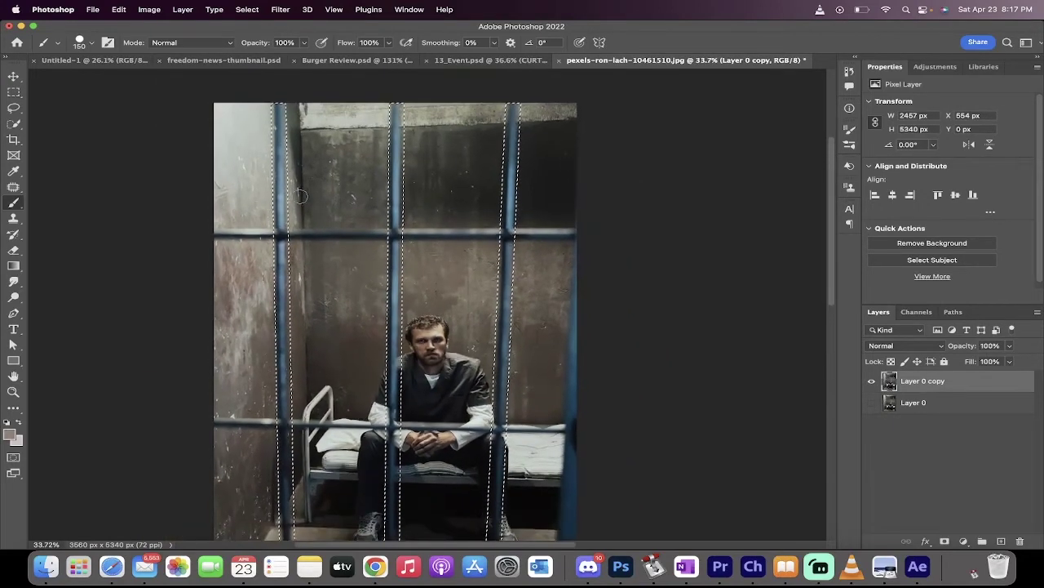
Run Edit > Content-Aware Fill on the bar selection with output to a New Layer.
{"action": "left_click", "coordinate": [149, 6]}
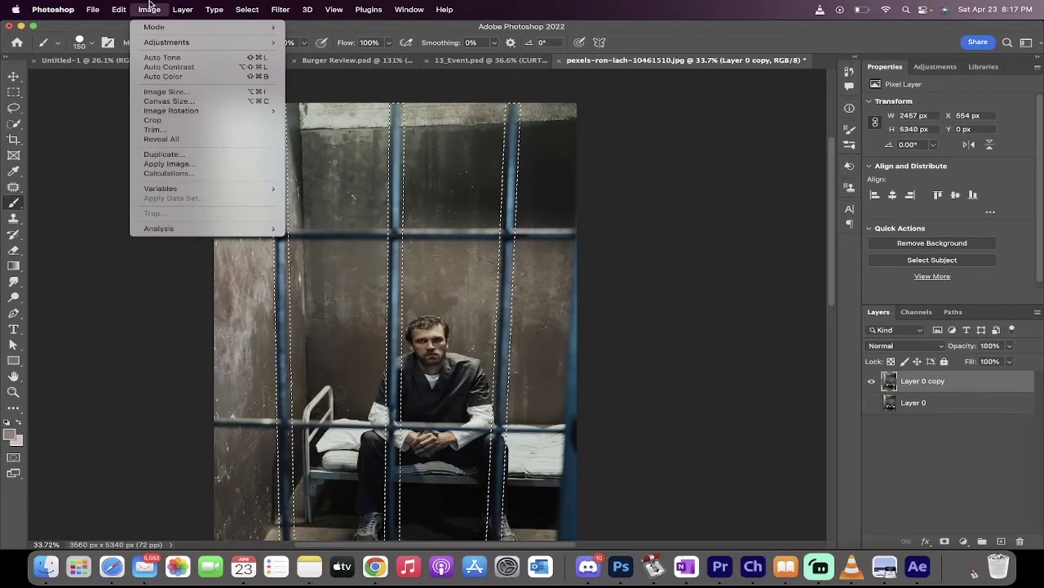
{"action": "mouse_move", "coordinate": [119, 4]}
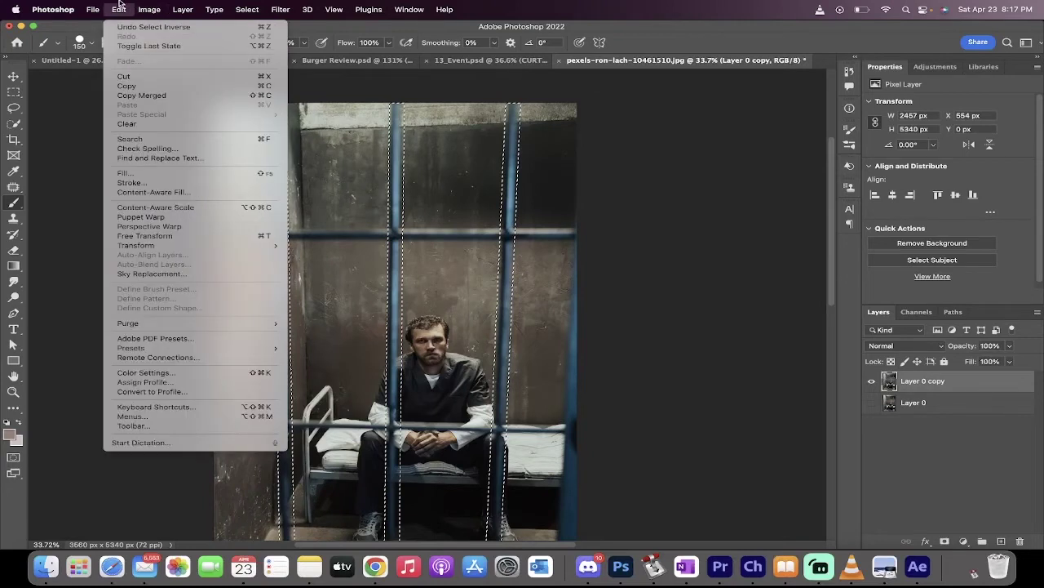
{"action": "left_click", "coordinate": [148, 192]}
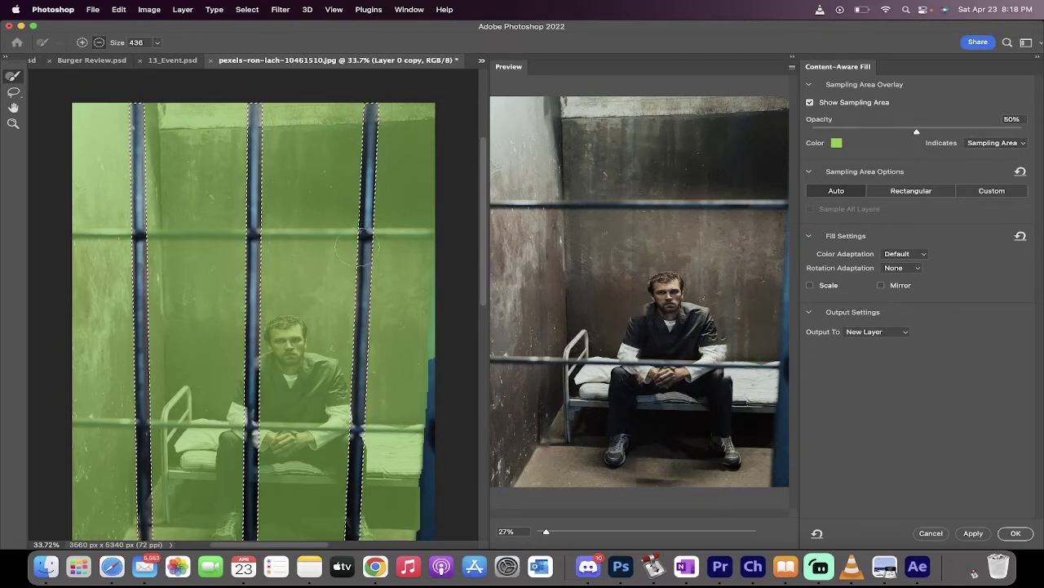
{"action": "left_click", "coordinate": [1017, 533]}
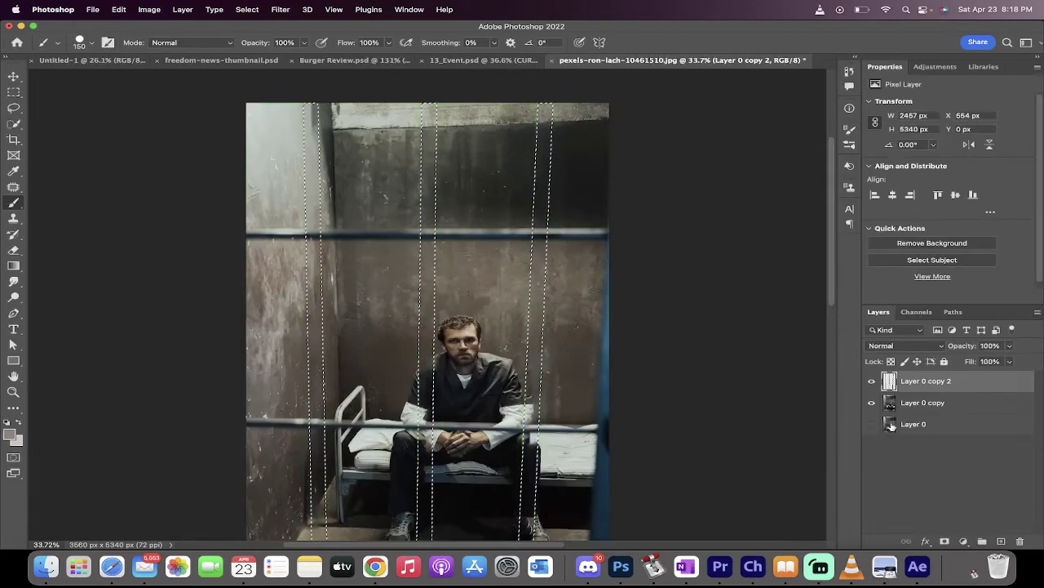
Deselect via Select > Deselect and zoom around to inspect the filled bar areas.
{"action": "left_click", "coordinate": [247, 9]}
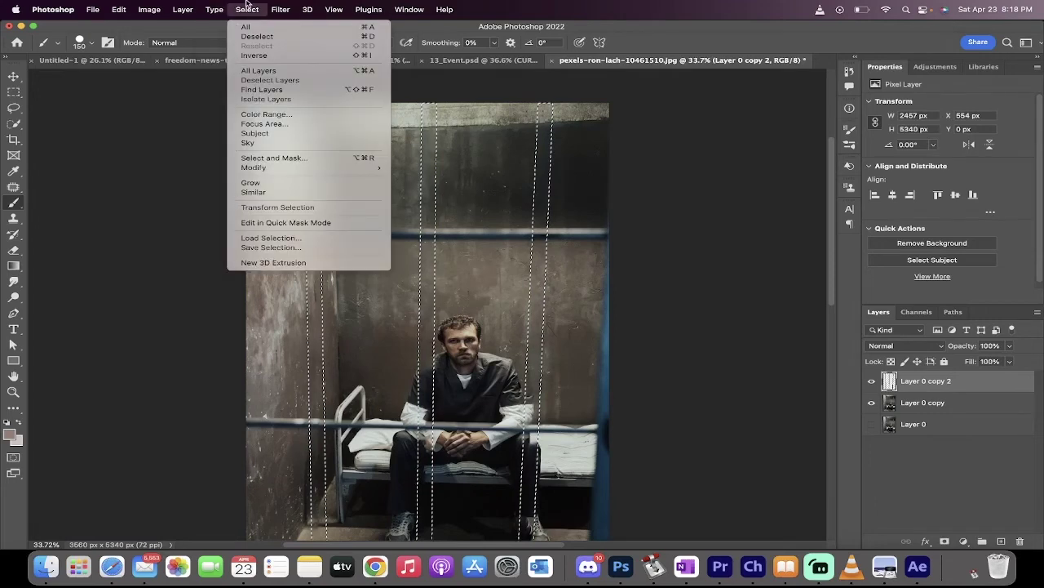
{"action": "left_click", "coordinate": [250, 36]}
{"action": "scroll", "coordinate": [419, 302], "scroll_direction": "down", "scroll_amount": 3}
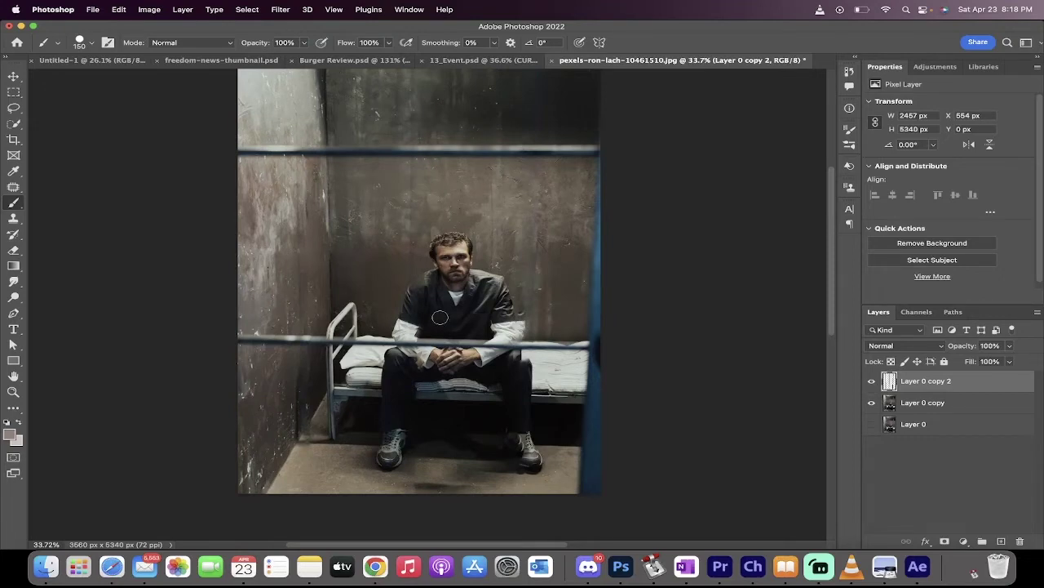
{"action": "scroll", "coordinate": [440, 318], "scroll_direction": "up", "scroll_amount": 2}
{"action": "scroll", "coordinate": [440, 318], "scroll_direction": "up", "scroll_amount": 10}
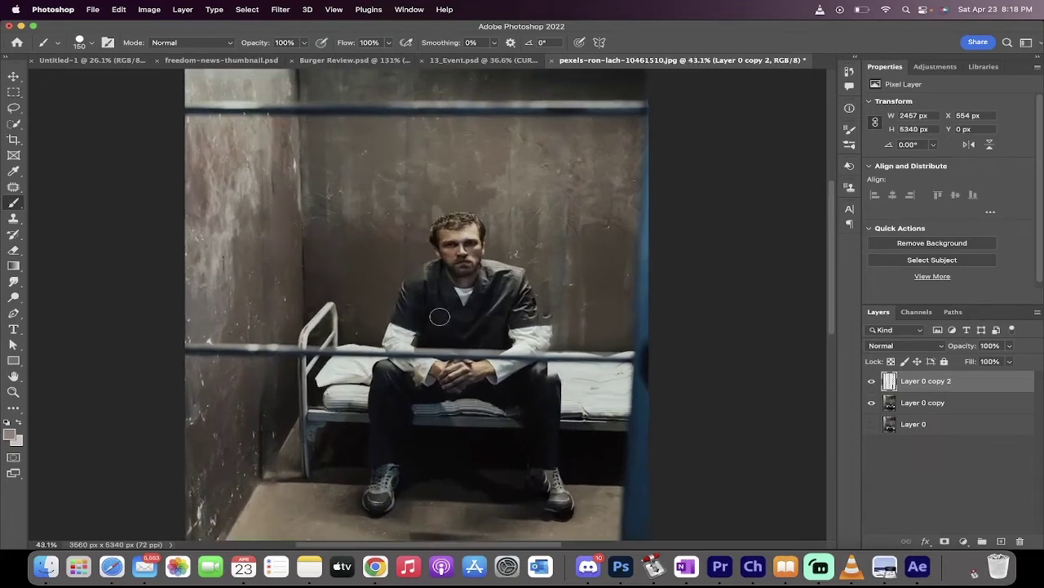
{"action": "scroll", "coordinate": [440, 318], "scroll_direction": "right", "scroll_amount": 3}
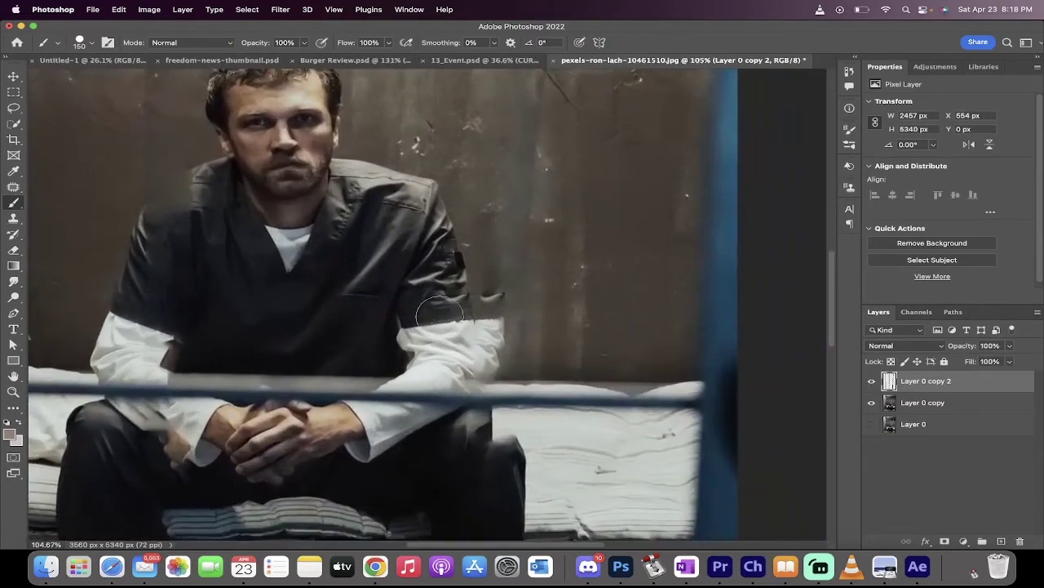
{"action": "scroll", "coordinate": [440, 317], "scroll_direction": "up", "scroll_amount": 5}
{"action": "scroll", "coordinate": [440, 318], "scroll_direction": "down", "scroll_amount": 4}
{"action": "scroll", "coordinate": [440, 317], "scroll_direction": "right", "scroll_amount": 2}
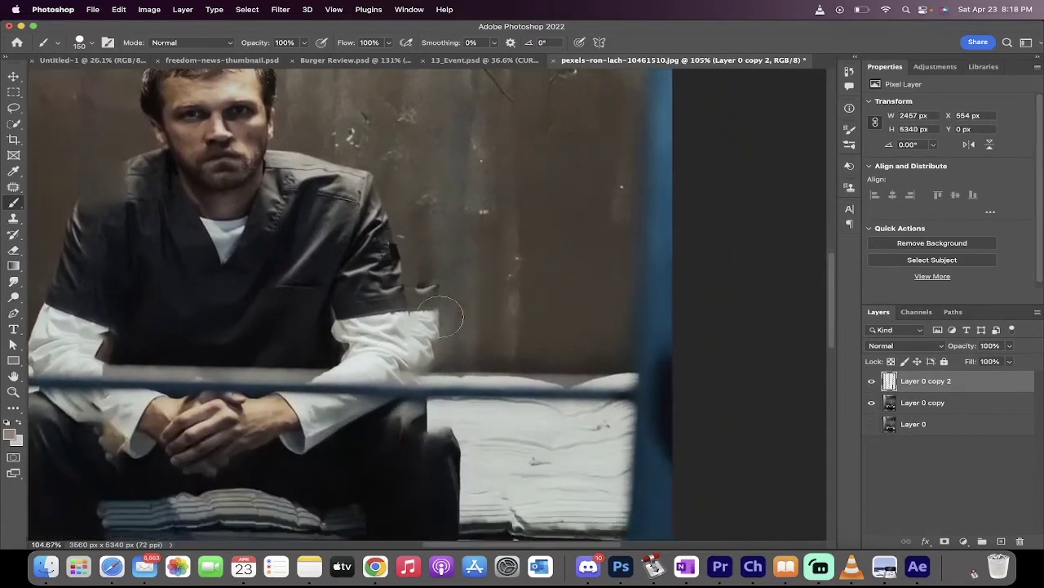
{"action": "scroll", "coordinate": [441, 310], "scroll_direction": "up", "scroll_amount": 1}
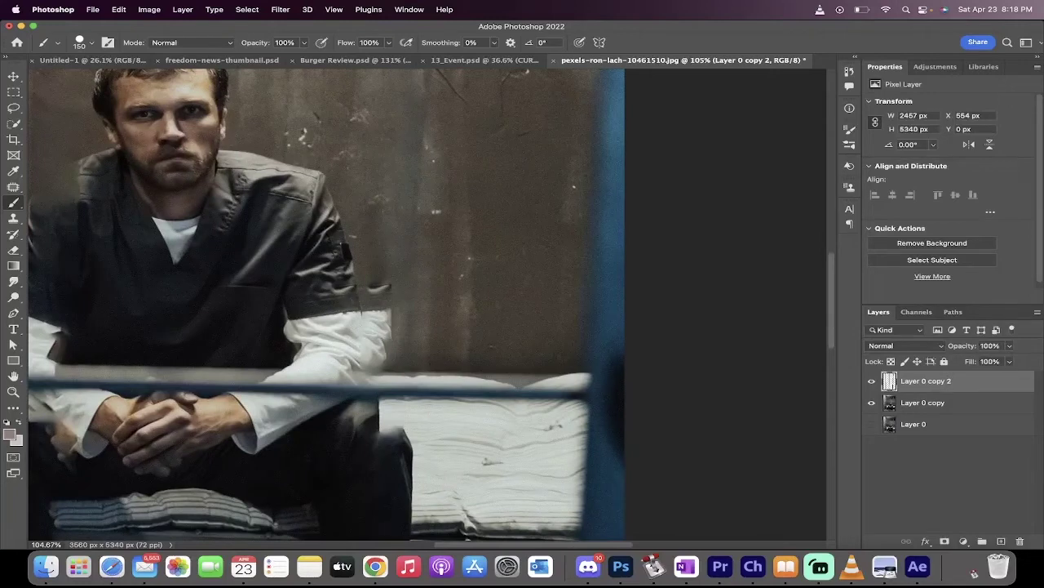
{"action": "scroll", "coordinate": [384, 303], "scroll_direction": "down", "scroll_amount": 4}
{"action": "scroll", "coordinate": [384, 302], "scroll_direction": "left", "scroll_amount": 2}
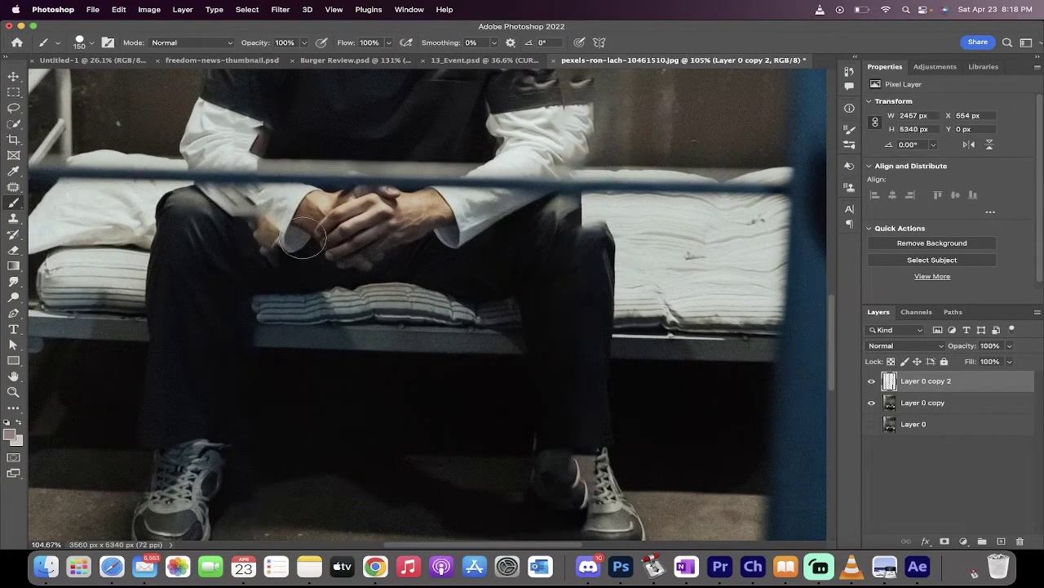
{"action": "scroll", "coordinate": [306, 332], "scroll_direction": "down", "scroll_amount": 3}
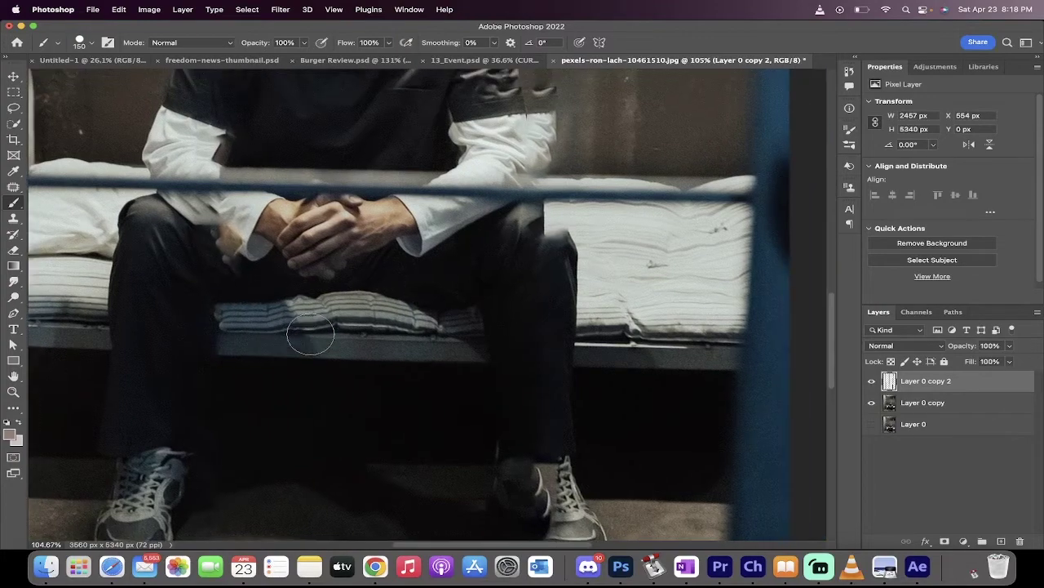
{"action": "scroll", "coordinate": [311, 334], "scroll_direction": "up", "scroll_amount": 4}
{"action": "scroll", "coordinate": [311, 334], "scroll_direction": "down", "scroll_amount": 2}
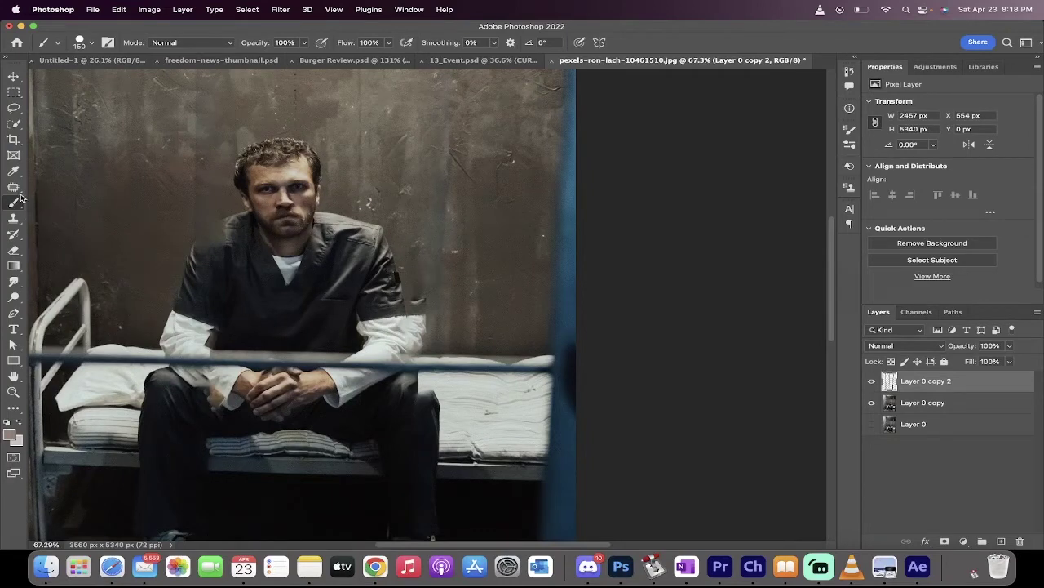
Select the Patch tool from the healing tools group.
{"action": "key", "text": "shift+j"}
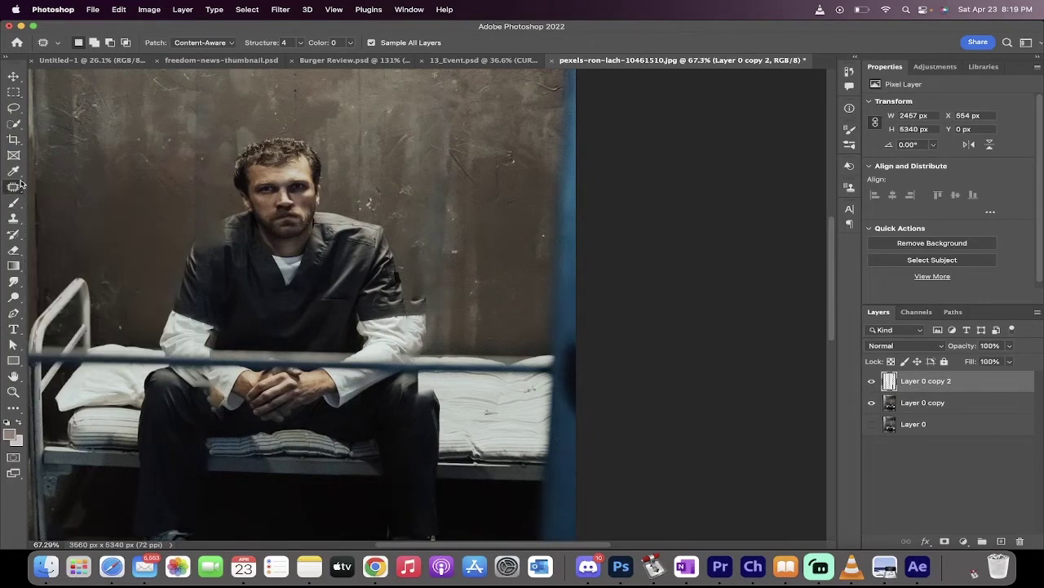
{"action": "right_click", "coordinate": [21, 184]}
{"action": "left_click", "coordinate": [71, 186]}
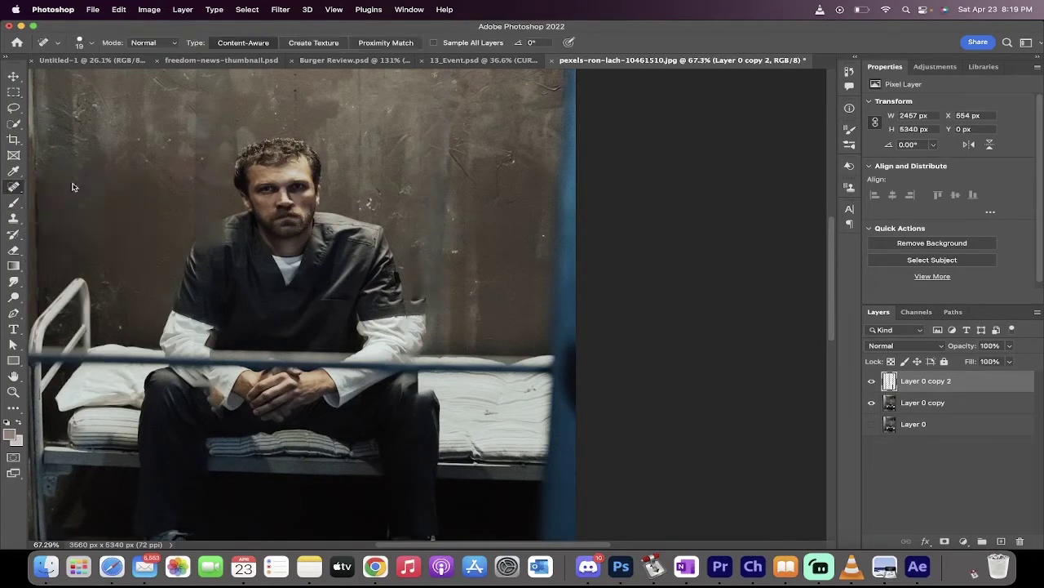
{"action": "right_click", "coordinate": [16, 190]}
{"action": "left_click", "coordinate": [70, 213]}
{"action": "scroll", "coordinate": [70, 212], "scroll_direction": "down", "scroll_amount": 5}
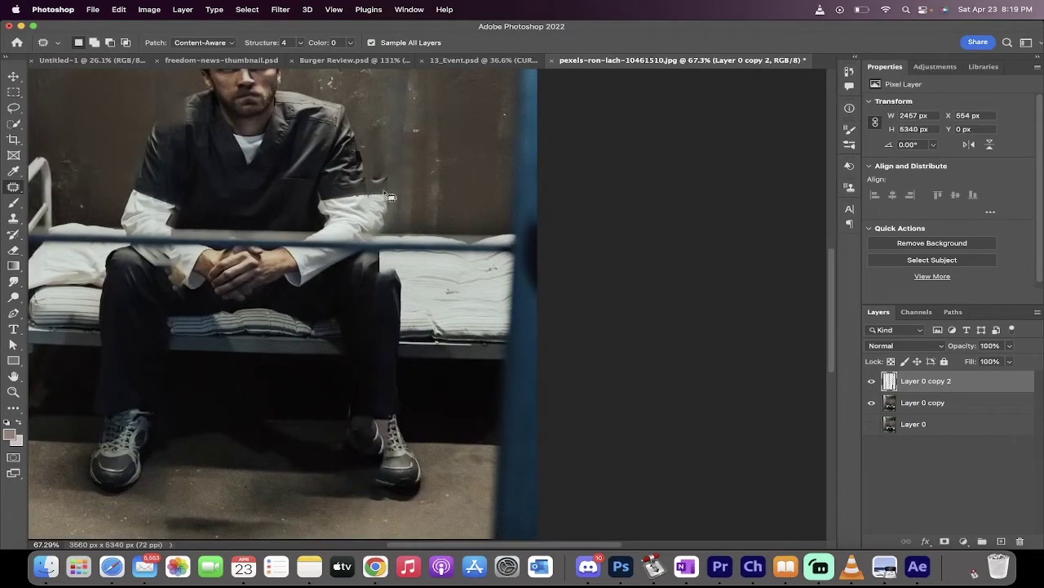
{"action": "scroll", "coordinate": [390, 197], "scroll_direction": "up", "scroll_amount": 2}
{"action": "scroll", "coordinate": [330, 178], "scroll_direction": "up", "scroll_amount": 2}
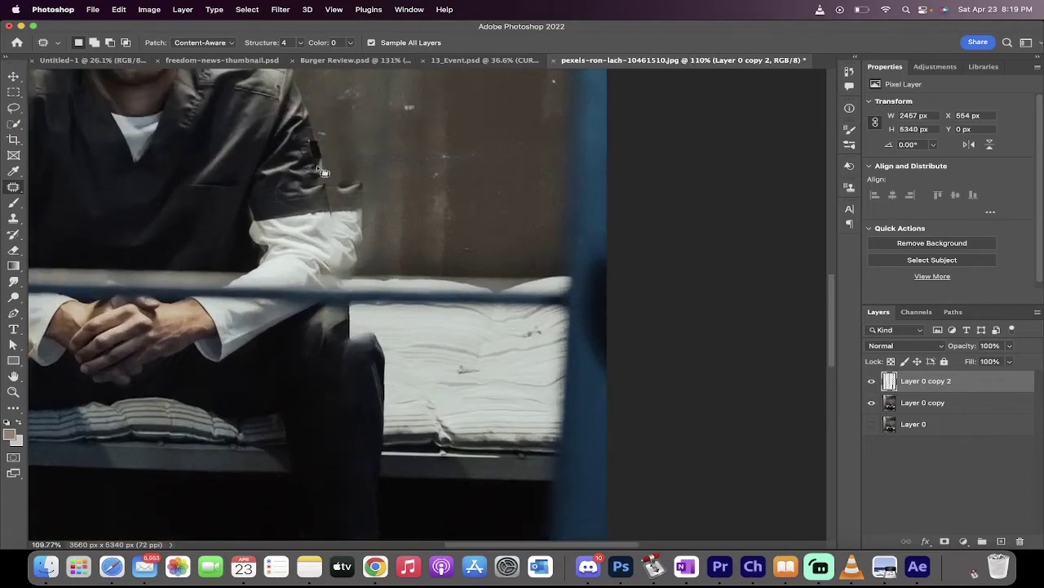
Patch two bar remnants beside the sleeve with clean wall texture, deselecting after each.
{"action": "mouse_move", "coordinate": [327, 186]}
{"action": "left_mouse_down"}
{"action": "mouse_move", "coordinate": [338, 210]}
{"action": "mouse_move", "coordinate": [367, 209]}
{"action": "mouse_move", "coordinate": [369, 186]}
{"action": "mouse_move", "coordinate": [335, 190]}
{"action": "mouse_move", "coordinate": [337, 214]}
{"action": "mouse_move", "coordinate": [359, 211]}
{"action": "left_mouse_up"}
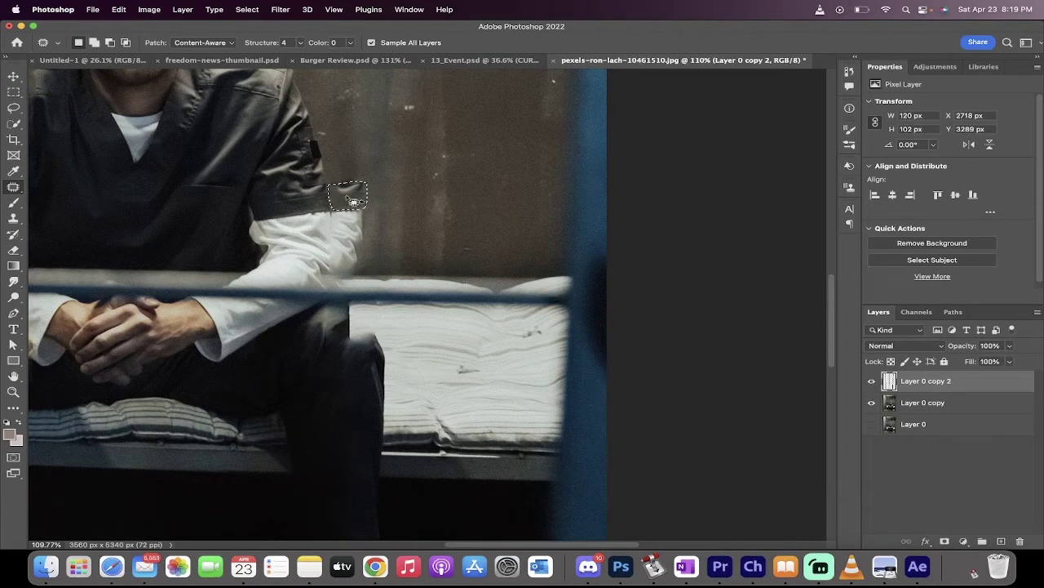
{"action": "left_click_drag", "start_coordinate": [355, 200], "coordinate": [394, 198]}
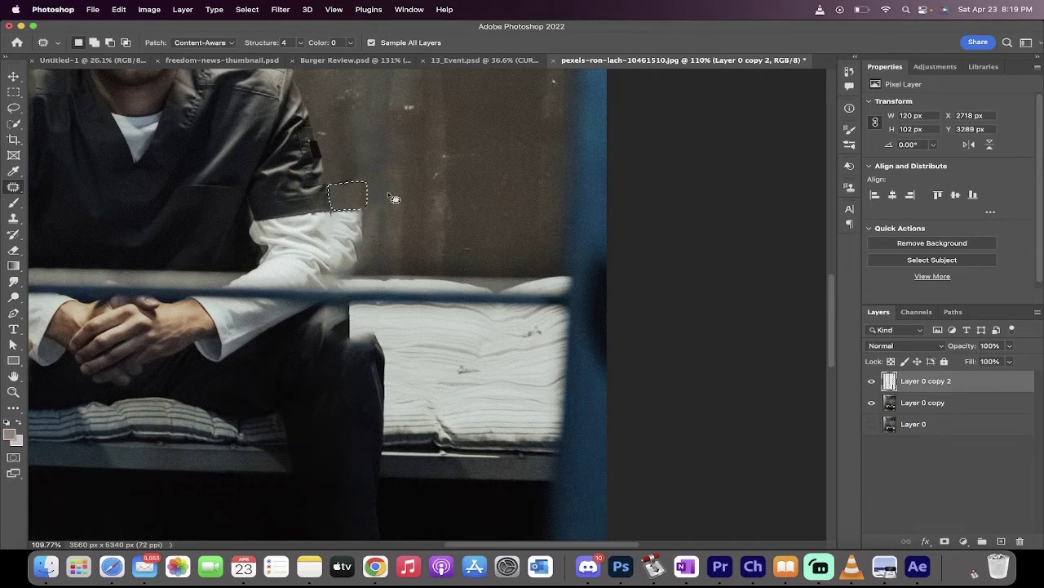
{"action": "left_click", "coordinate": [244, 9]}
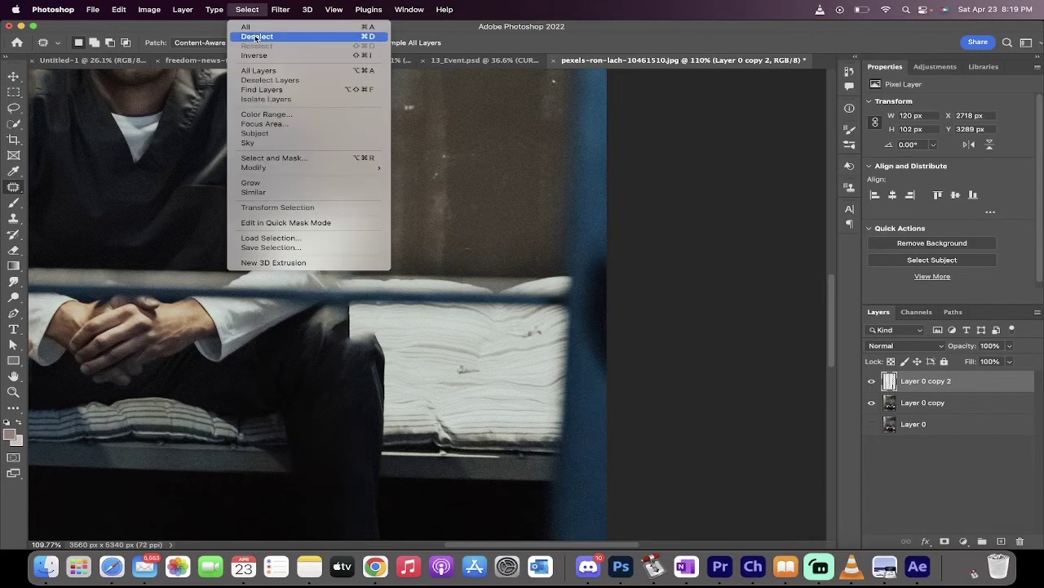
{"action": "left_click", "coordinate": [256, 36]}
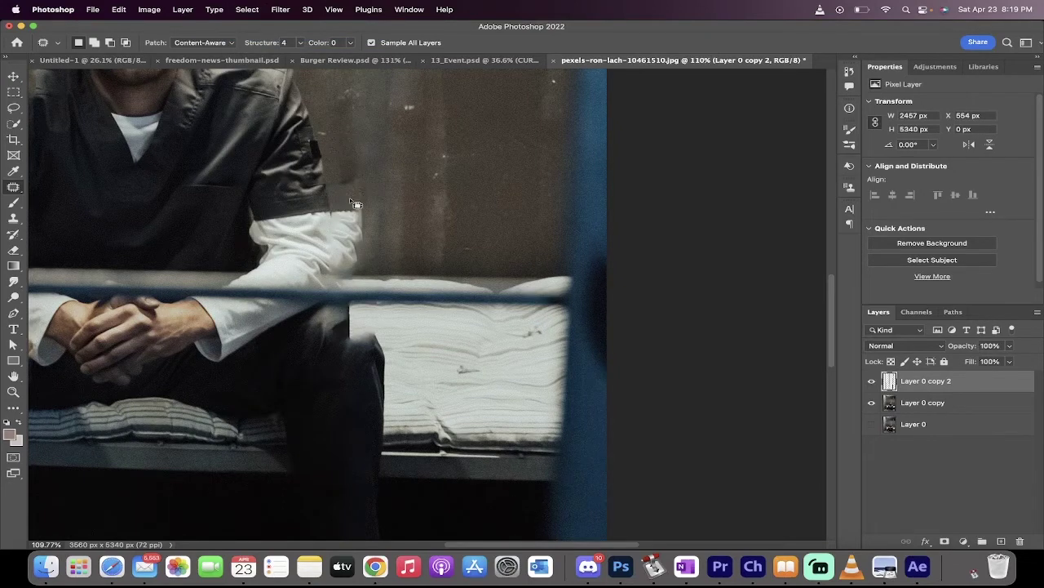
{"action": "scroll", "coordinate": [343, 204], "scroll_direction": "down", "scroll_amount": 1}
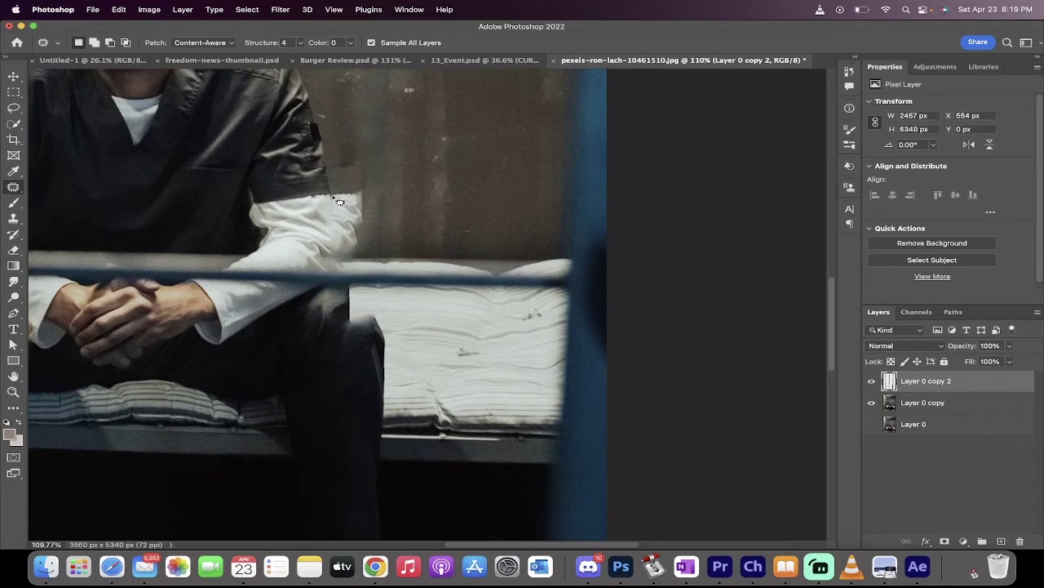
{"action": "mouse_move", "coordinate": [333, 196]}
{"action": "left_mouse_down"}
{"action": "mouse_move", "coordinate": [359, 218]}
{"action": "mouse_move", "coordinate": [365, 202]}
{"action": "mouse_move", "coordinate": [330, 194]}
{"action": "left_mouse_up"}
{"action": "left_click_drag", "start_coordinate": [362, 215], "coordinate": [385, 206]}
{"action": "left_click", "coordinate": [310, 8]}
{"action": "mouse_move", "coordinate": [247, 9]}
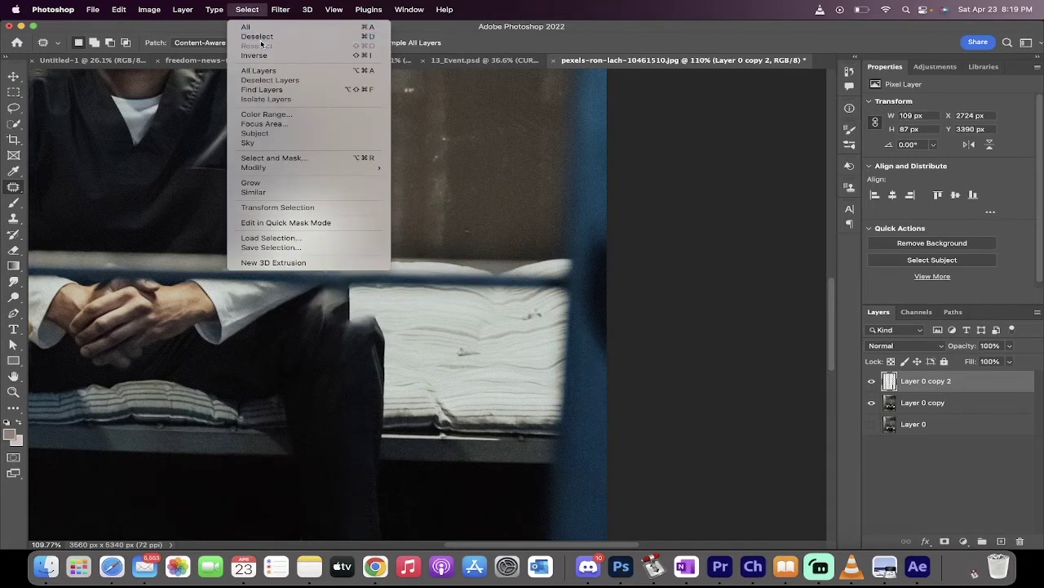
{"action": "left_click", "coordinate": [260, 35]}
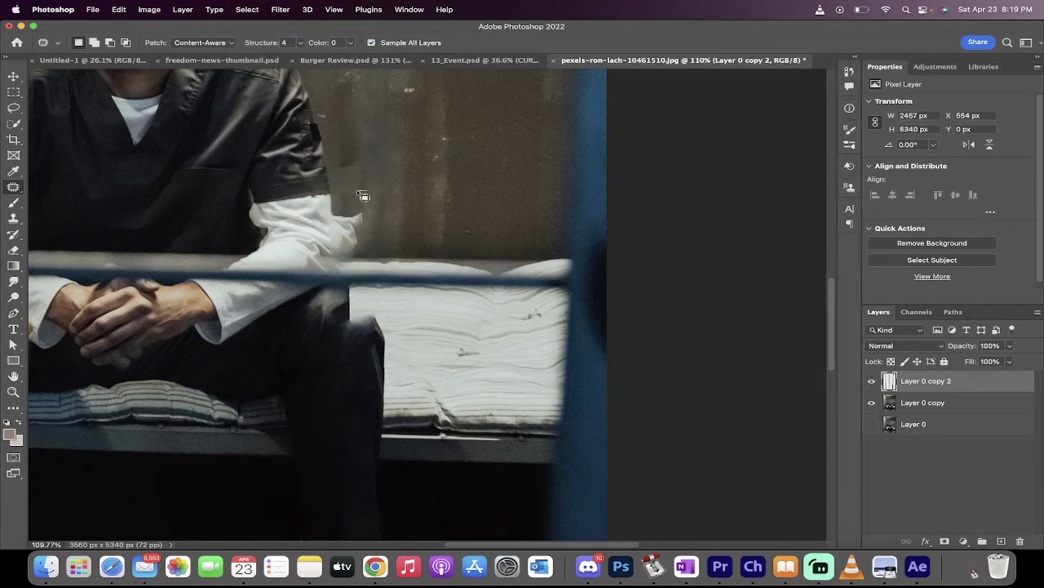
Patch the remaining remnants by the elbow and around the cuff, then deselect.
{"action": "left_click_drag", "start_coordinate": [369, 199], "coordinate": [365, 196]}
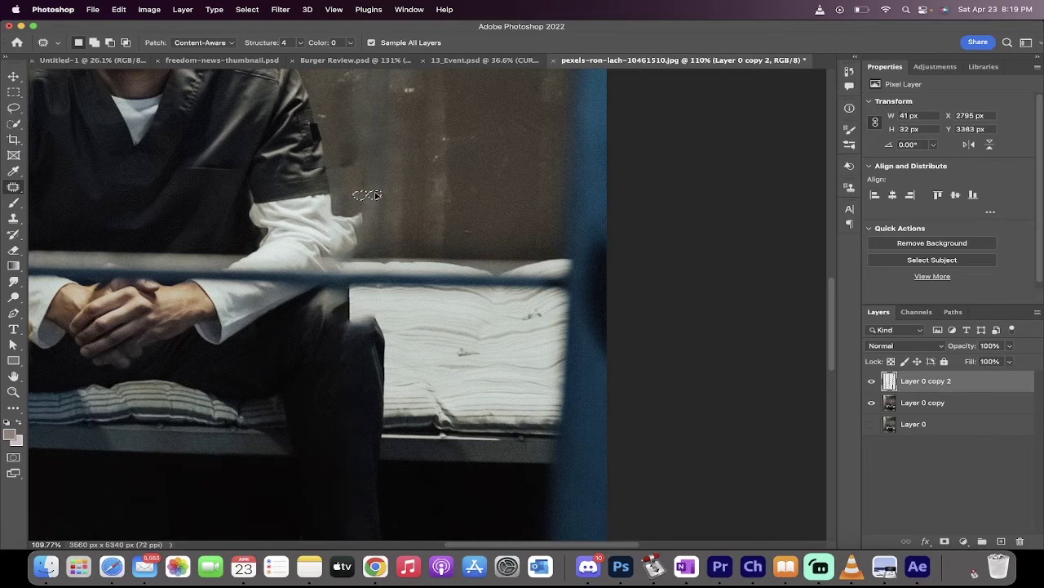
{"action": "left_click", "coordinate": [247, 9]}
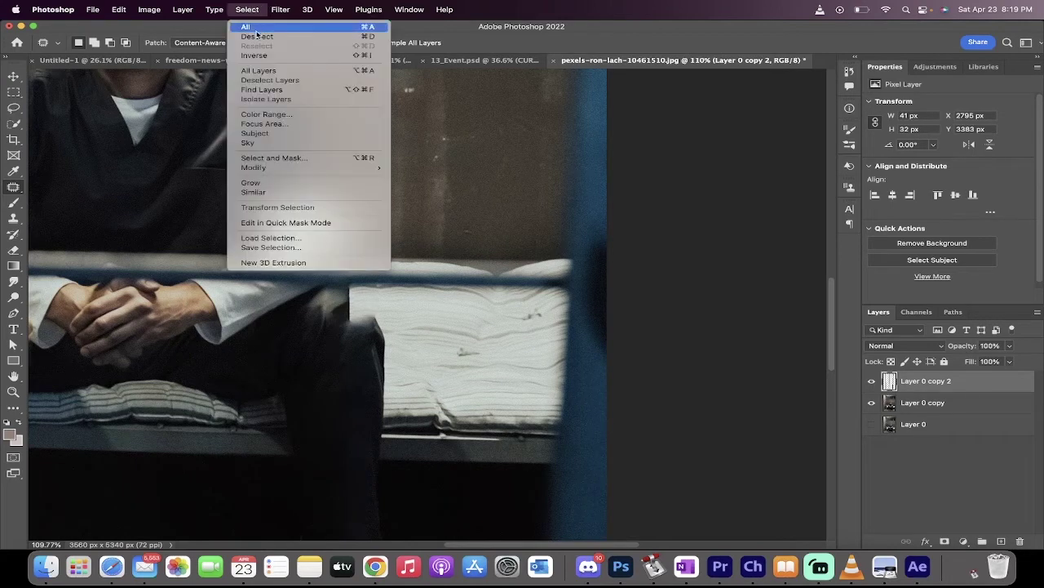
{"action": "left_click", "coordinate": [257, 38]}
{"action": "scroll", "coordinate": [354, 158], "scroll_direction": "down", "scroll_amount": 3}
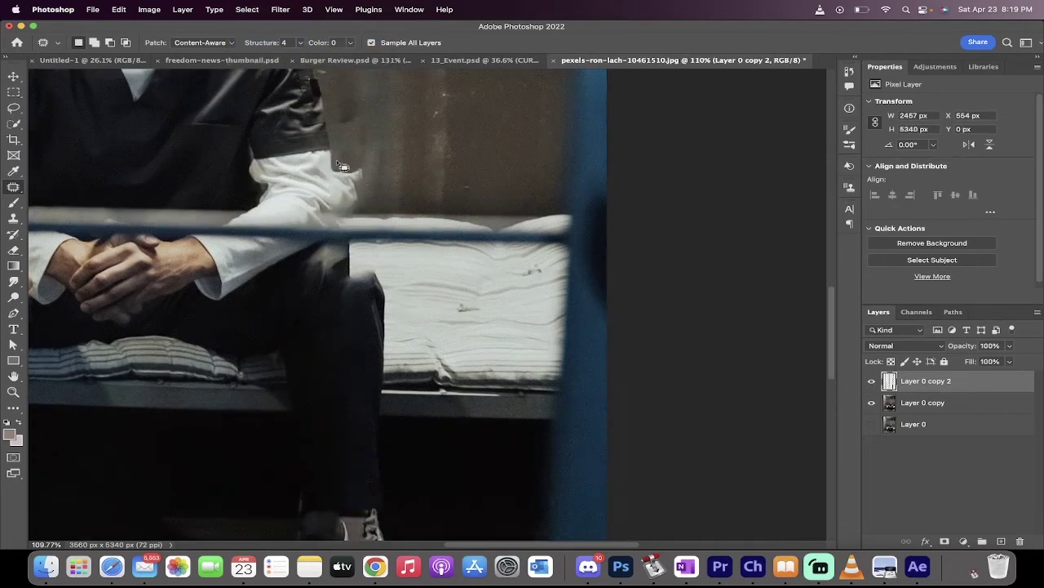
{"action": "mouse_move", "coordinate": [334, 176]}
{"action": "left_mouse_down"}
{"action": "mouse_move", "coordinate": [350, 186]}
{"action": "mouse_move", "coordinate": [375, 182]}
{"action": "mouse_move", "coordinate": [364, 171]}
{"action": "mouse_move", "coordinate": [334, 175]}
{"action": "mouse_move", "coordinate": [397, 173]}
{"action": "left_mouse_up"}
{"action": "left_click", "coordinate": [251, 9]}
{"action": "left_click", "coordinate": [255, 36]}
Choose the Brush tool with a Soft Round tip shrunk to about 25 px.
{"action": "scroll", "coordinate": [400, 201], "scroll_direction": "left", "scroll_amount": 2}
{"action": "scroll", "coordinate": [400, 201], "scroll_direction": "up", "scroll_amount": 3}
{"action": "scroll", "coordinate": [399, 200], "scroll_direction": "left", "scroll_amount": 8}
{"action": "scroll", "coordinate": [400, 201], "scroll_direction": "down", "scroll_amount": 4}
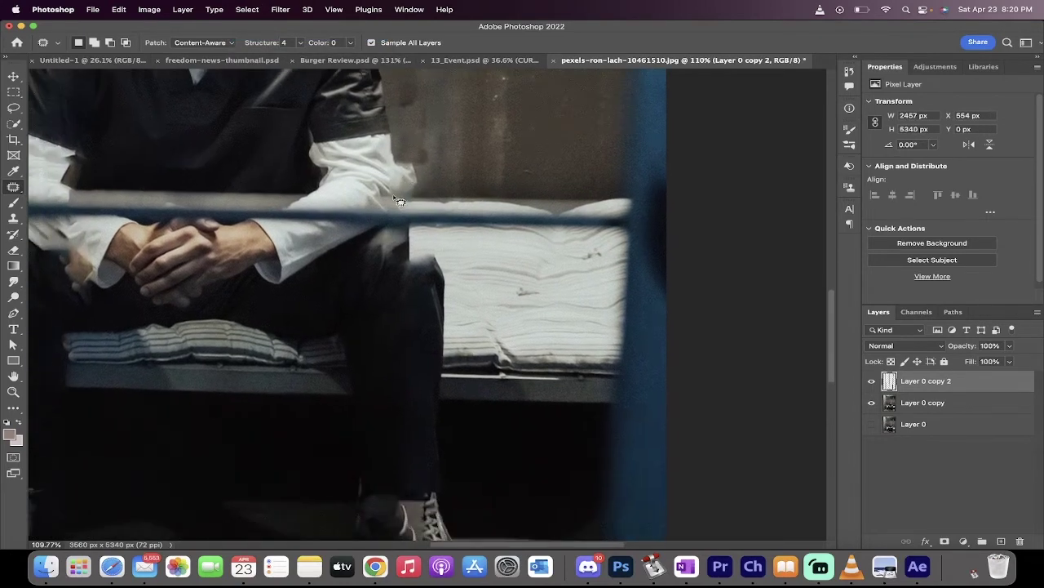
{"action": "scroll", "coordinate": [405, 201], "scroll_direction": "left", "scroll_amount": 5}
{"action": "scroll", "coordinate": [405, 201], "scroll_direction": "up", "scroll_amount": 2}
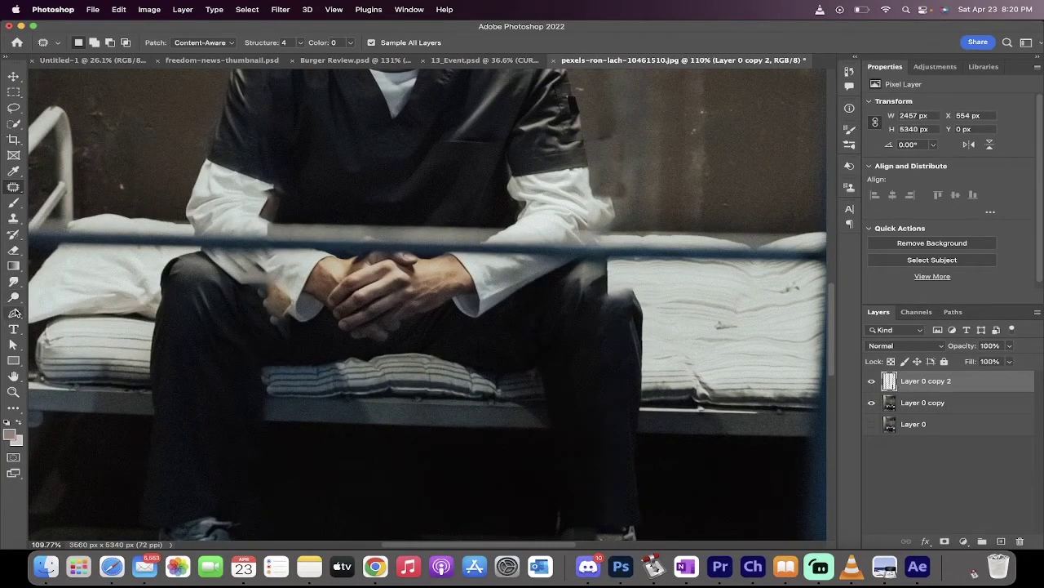
{"action": "left_click", "coordinate": [13, 207]}
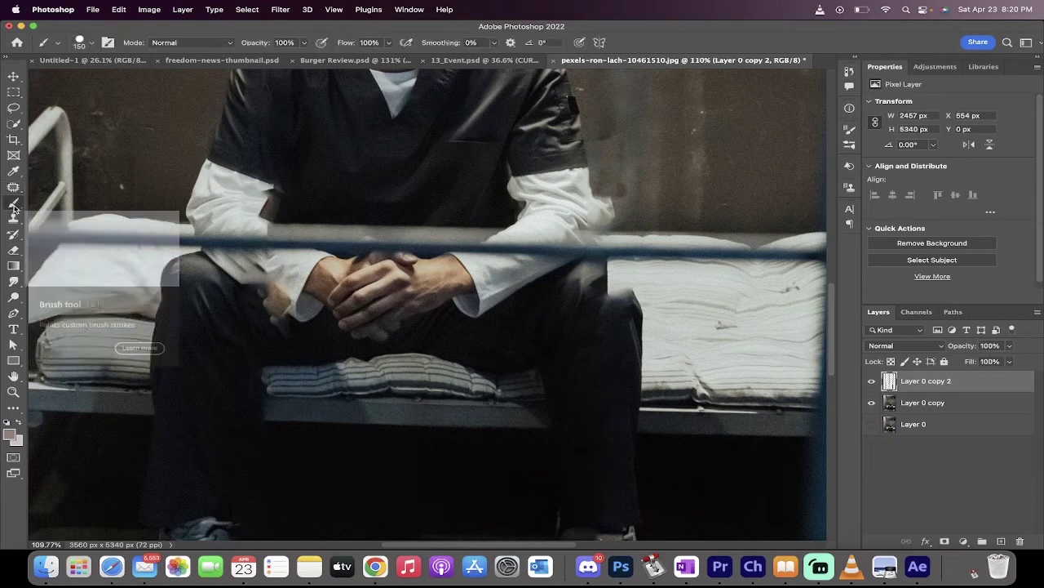
{"action": "left_click", "coordinate": [90, 45]}
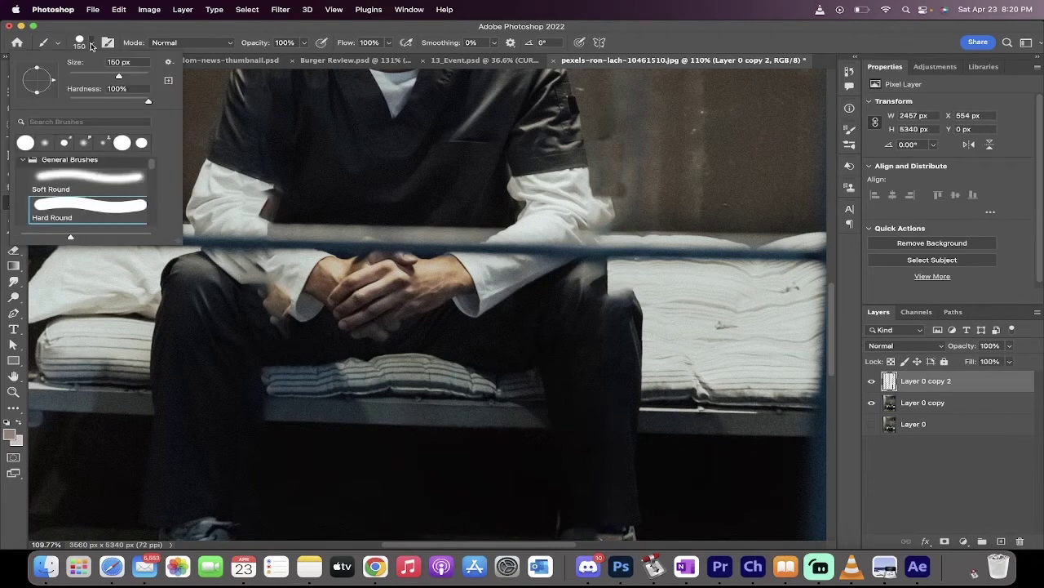
{"action": "left_click", "coordinate": [62, 184]}
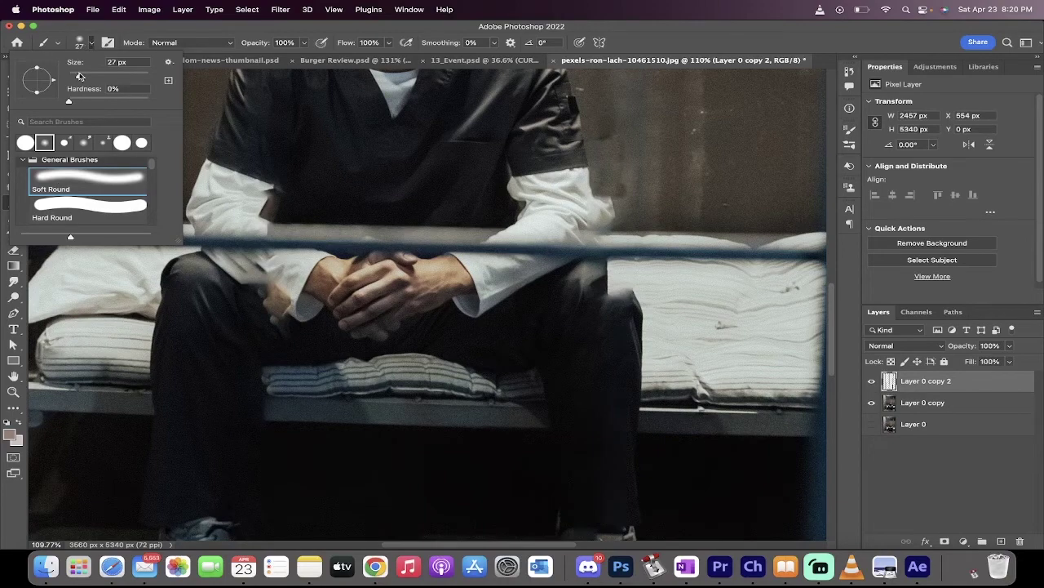
{"action": "left_click_drag", "start_coordinate": [82, 76], "coordinate": [76, 76]}
{"action": "left_click", "coordinate": [91, 42]}
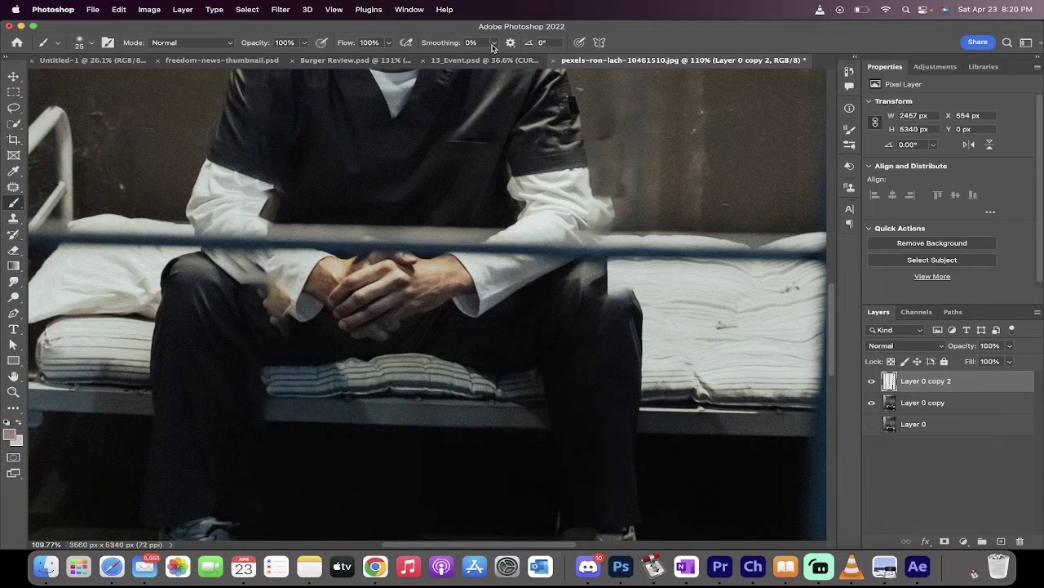
Lower the brush flow to 4%.
{"action": "left_click", "coordinate": [388, 43]}
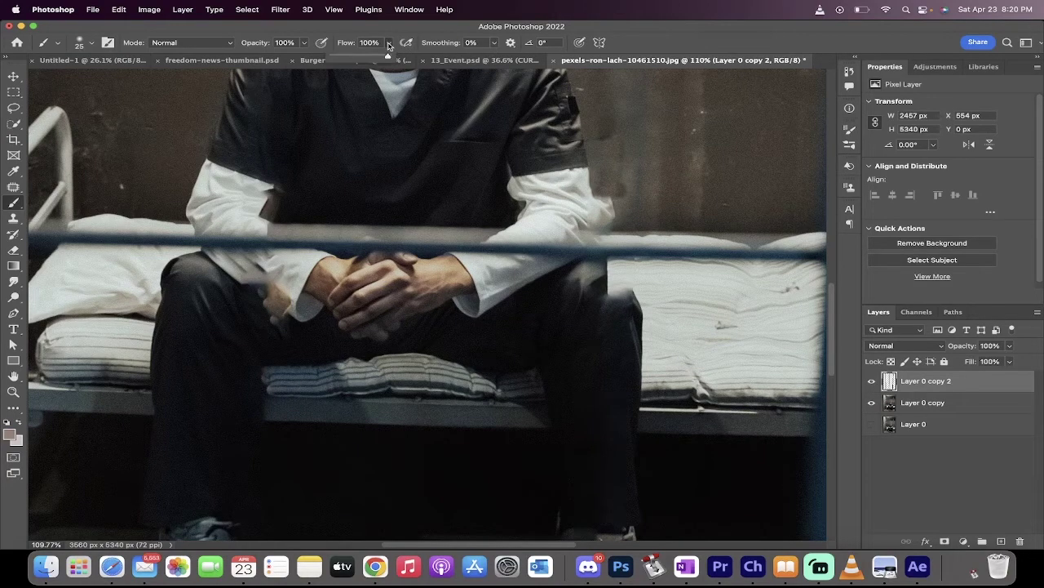
{"action": "left_click_drag", "start_coordinate": [389, 57], "coordinate": [335, 60]}
{"action": "left_click", "coordinate": [388, 44]}
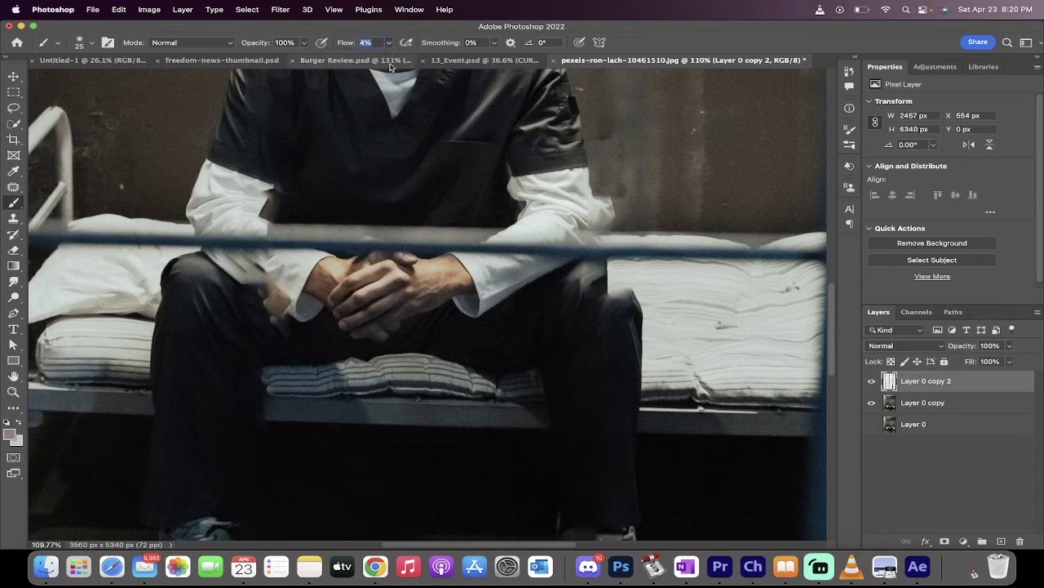
Sample dark and light tones from the shirt cuff as painting colours.
{"action": "scroll", "coordinate": [321, 179], "scroll_direction": "up", "scroll_amount": 1}
{"action": "scroll", "coordinate": [284, 215], "scroll_direction": "right", "scroll_amount": 2}
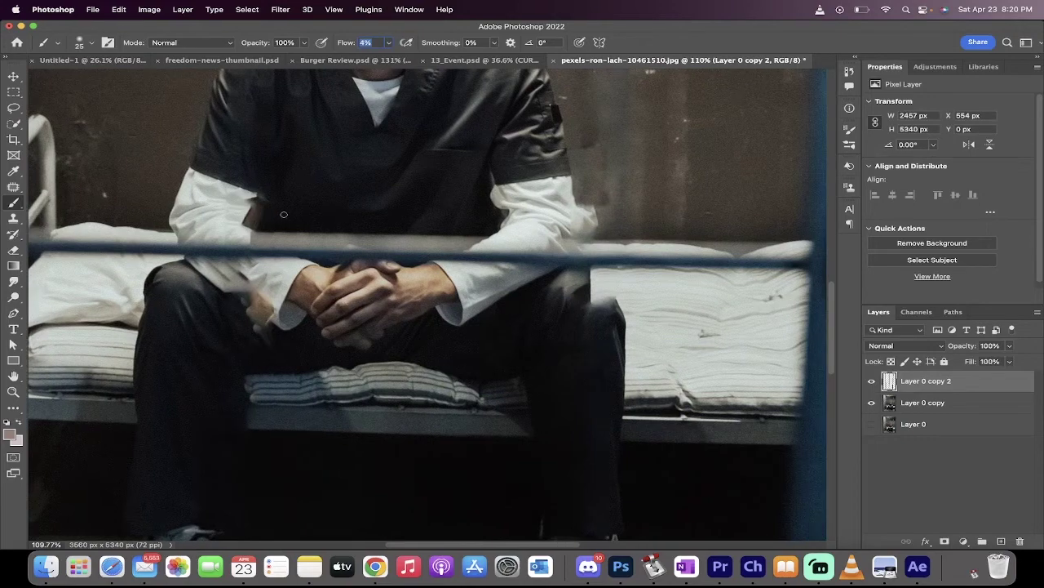
{"action": "scroll", "coordinate": [284, 215], "scroll_direction": "down", "scroll_amount": 4}
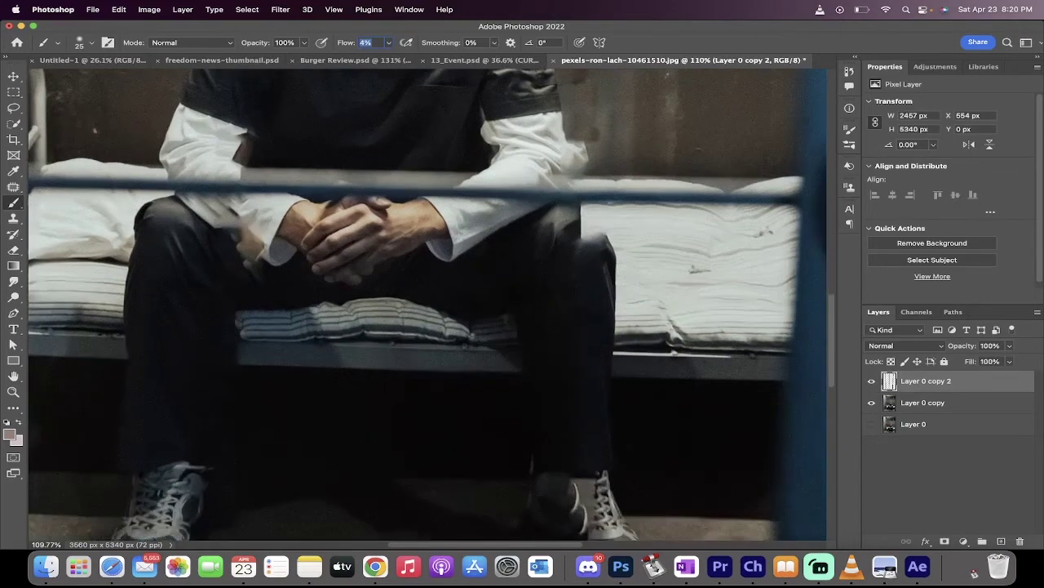
{"action": "left_click", "coordinate": [269, 233]}
{"action": "left_click", "coordinate": [265, 226], "text": "alt"}
{"action": "left_click", "coordinate": [263, 228], "text": "alt"}
{"action": "left_click", "coordinate": [272, 235], "text": "alt"}
{"action": "left_click", "coordinate": [271, 246], "text": "alt"}
{"action": "left_click", "coordinate": [250, 221], "text": "alt"}
Swap foreground and background colours and sample further nearby tones to soften the remnants.
{"action": "key", "text": "x"}
{"action": "key", "text": "x"}
{"action": "key", "text": "x"}
{"action": "left_click", "coordinate": [263, 268], "text": "alt"}
{"action": "left_click", "coordinate": [236, 256], "text": "alt"}
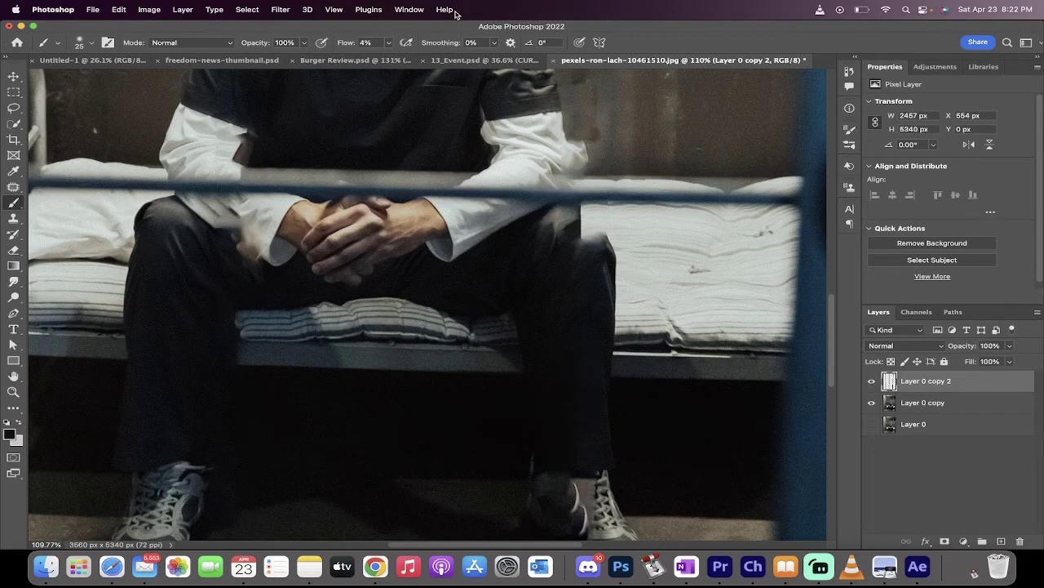
{"action": "left_click", "coordinate": [231, 257], "text": "alt"}
With the Patch tool, cover the first bar remnant on the left wall with nearby wall texture.
{"action": "scroll", "coordinate": [327, 246], "scroll_direction": "down", "scroll_amount": 2}
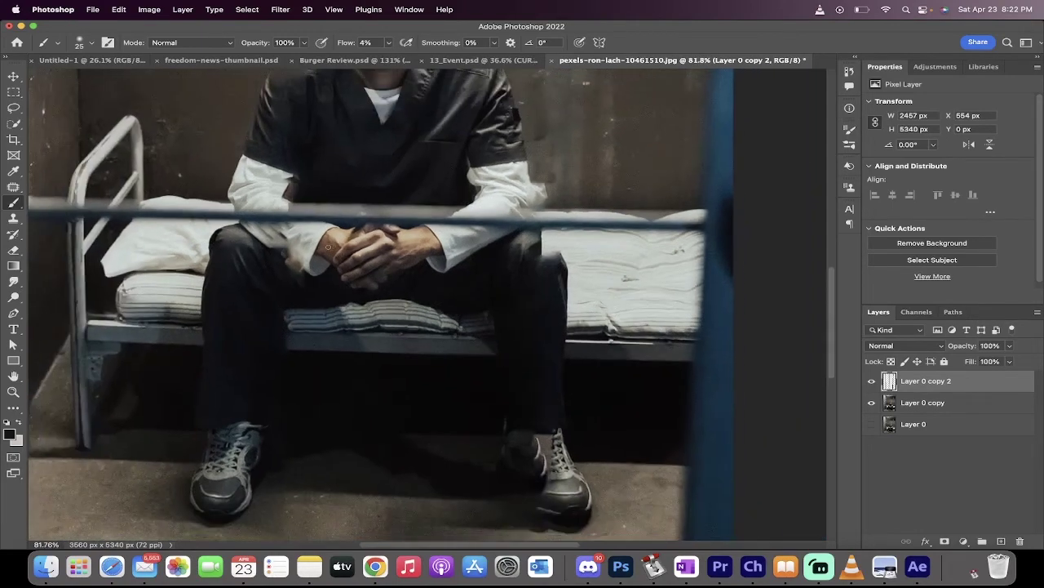
{"action": "scroll", "coordinate": [327, 246], "scroll_direction": "left", "scroll_amount": 5}
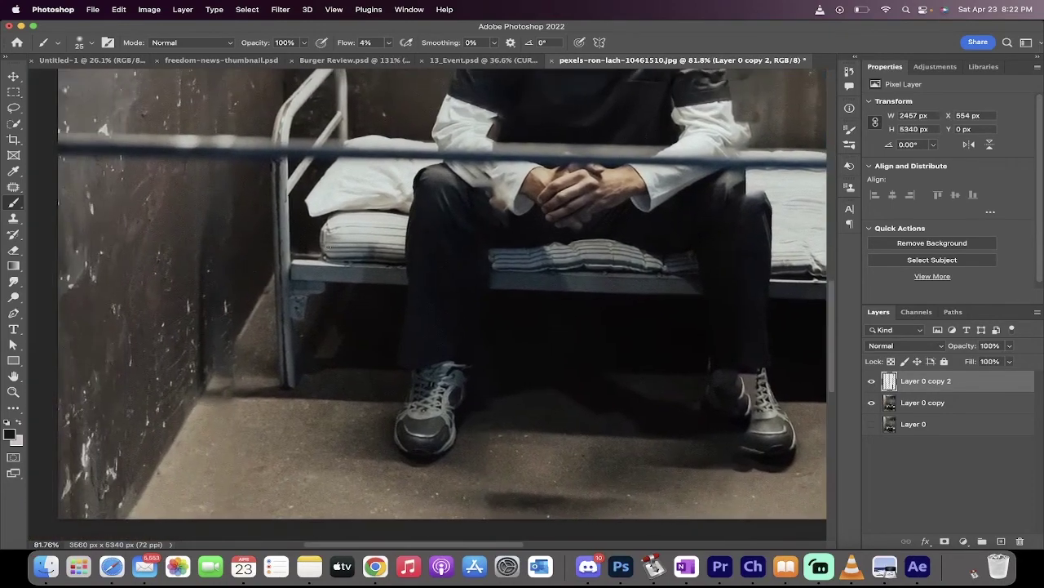
{"action": "scroll", "coordinate": [327, 247], "scroll_direction": "up", "scroll_amount": 10}
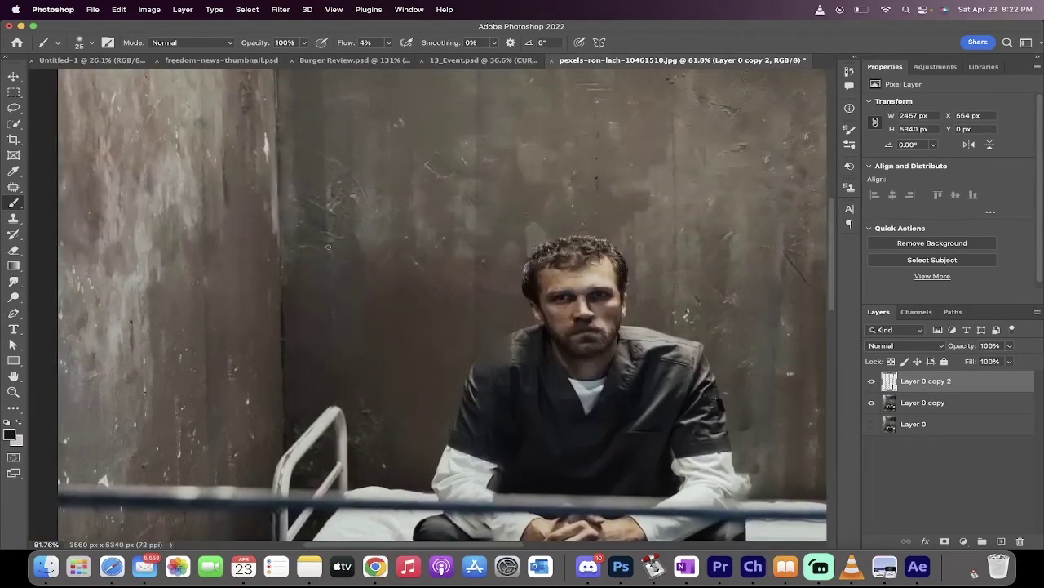
{"action": "scroll", "coordinate": [327, 246], "scroll_direction": "down", "scroll_amount": 5}
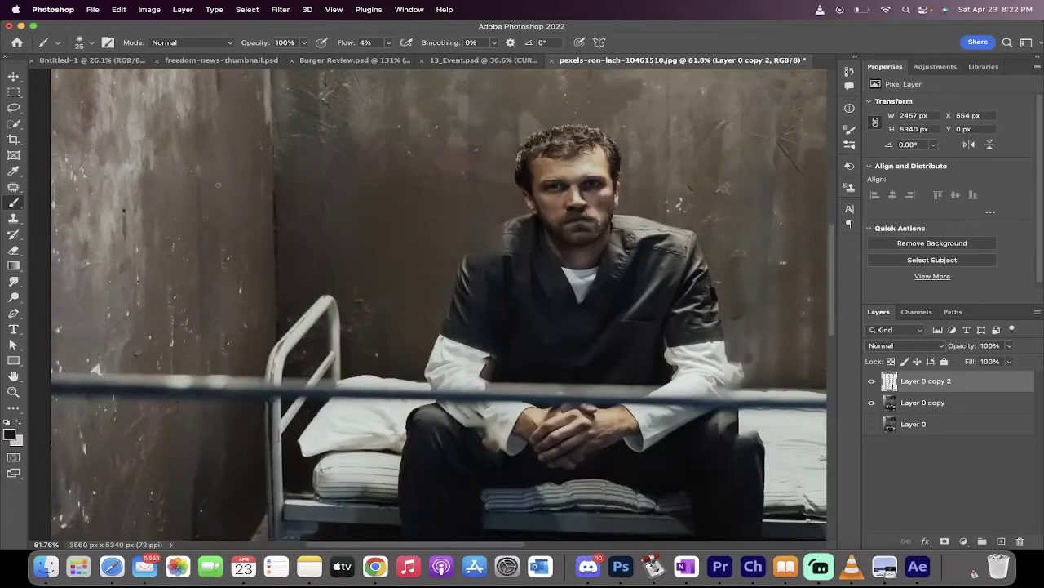
{"action": "scroll", "coordinate": [216, 228], "scroll_direction": "down", "scroll_amount": 3}
{"action": "key", "text": "j"}
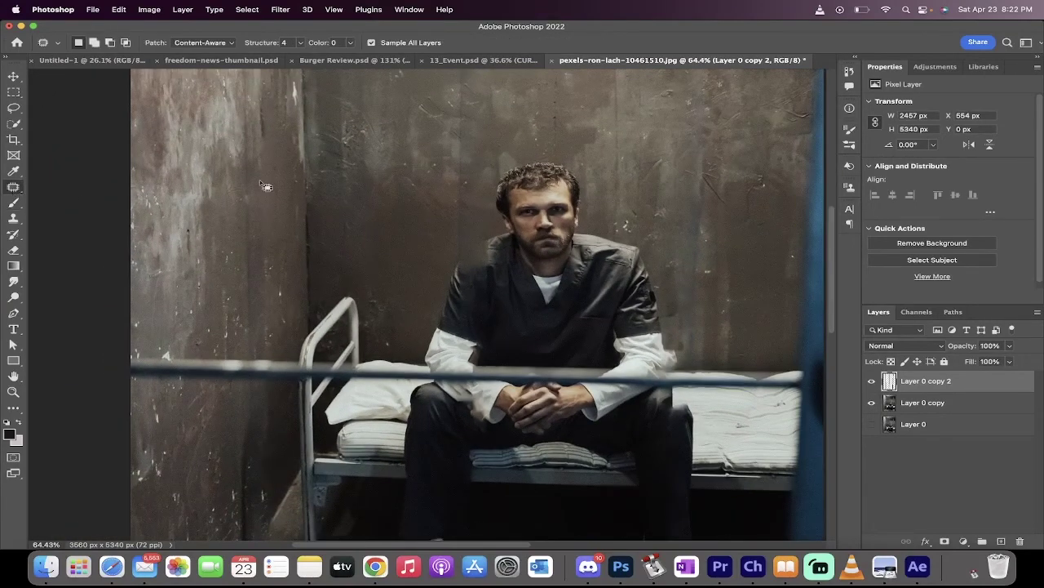
{"action": "mouse_move", "coordinate": [263, 173]}
{"action": "left_mouse_down"}
{"action": "mouse_move", "coordinate": [259, 145]}
{"action": "mouse_move", "coordinate": [237, 141]}
{"action": "mouse_move", "coordinate": [252, 205]}
{"action": "mouse_move", "coordinate": [267, 191]}
{"action": "mouse_move", "coordinate": [225, 171]}
{"action": "left_mouse_up"}
{"action": "left_click", "coordinate": [248, 9]}
{"action": "left_click", "coordinate": [253, 36]}
Patch two more left-wall remnants with texture from the adjacent clean wall.
{"action": "mouse_move", "coordinate": [258, 204]}
{"action": "left_mouse_down"}
{"action": "mouse_move", "coordinate": [246, 216]}
{"action": "mouse_move", "coordinate": [253, 246]}
{"action": "mouse_move", "coordinate": [264, 245]}
{"action": "mouse_move", "coordinate": [261, 214]}
{"action": "mouse_move", "coordinate": [254, 222]}
{"action": "mouse_move", "coordinate": [277, 213]}
{"action": "left_mouse_up"}
{"action": "left_click", "coordinate": [228, 7]}
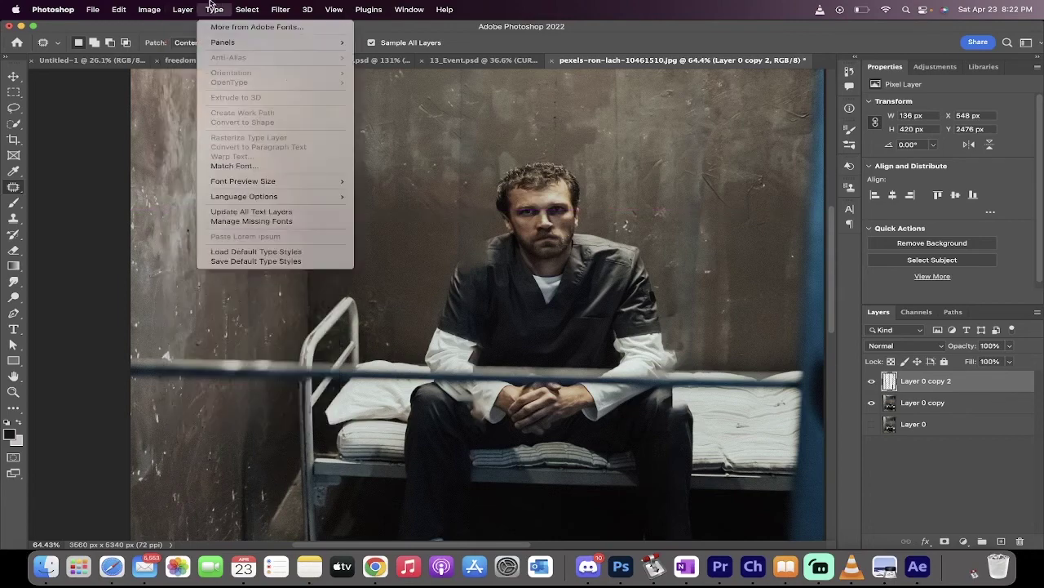
{"action": "left_click", "coordinate": [245, 39]}
{"action": "scroll", "coordinate": [273, 201], "scroll_direction": "down", "scroll_amount": 3}
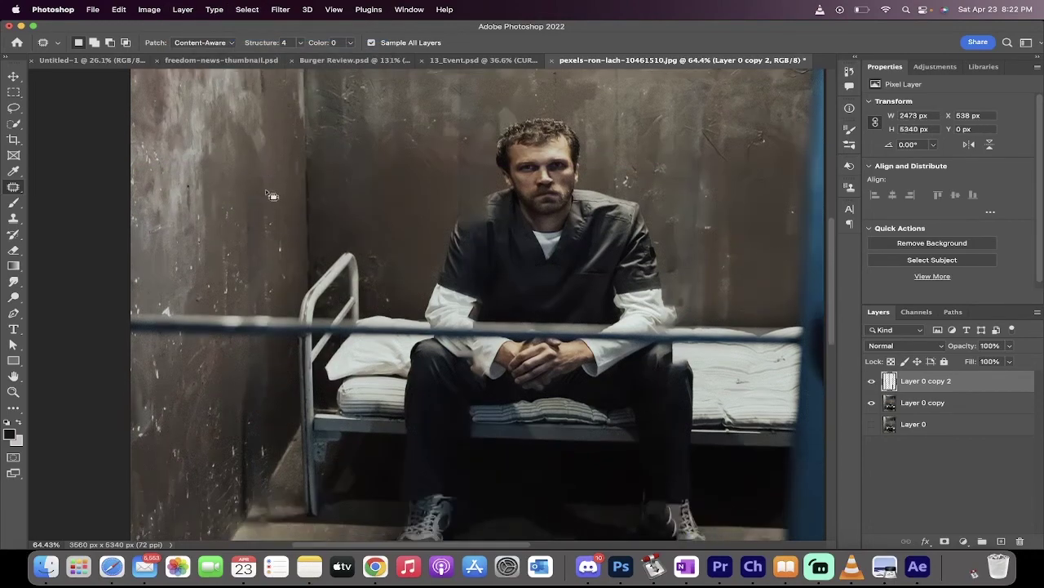
{"action": "mouse_move", "coordinate": [258, 178]}
{"action": "left_mouse_down"}
{"action": "mouse_move", "coordinate": [255, 230]}
{"action": "mouse_move", "coordinate": [272, 214]}
{"action": "mouse_move", "coordinate": [254, 174]}
{"action": "mouse_move", "coordinate": [245, 212]}
{"action": "mouse_move", "coordinate": [254, 233]}
{"action": "mouse_move", "coordinate": [223, 212]}
{"action": "left_mouse_up"}
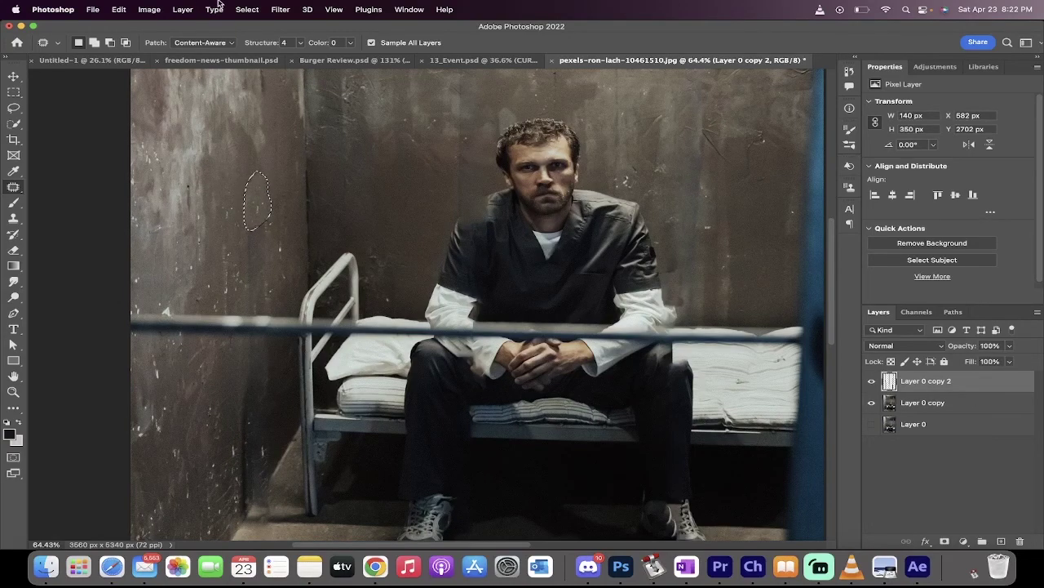
{"action": "left_click", "coordinate": [249, 8]}
{"action": "left_click", "coordinate": [258, 37]}
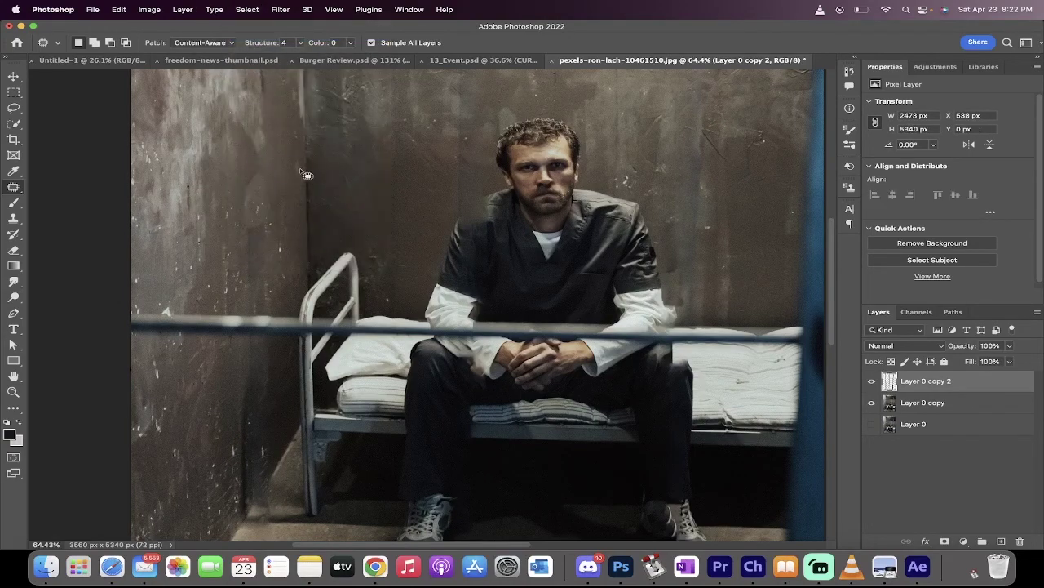
{"action": "scroll", "coordinate": [302, 177], "scroll_direction": "down", "scroll_amount": 1}
{"action": "scroll", "coordinate": [302, 177], "scroll_direction": "down", "scroll_amount": 4}
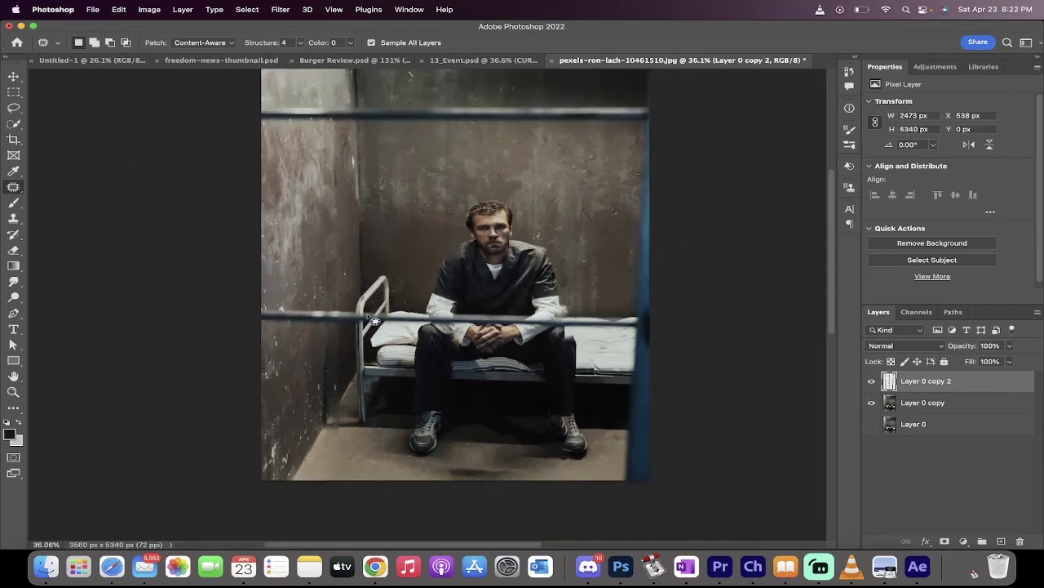